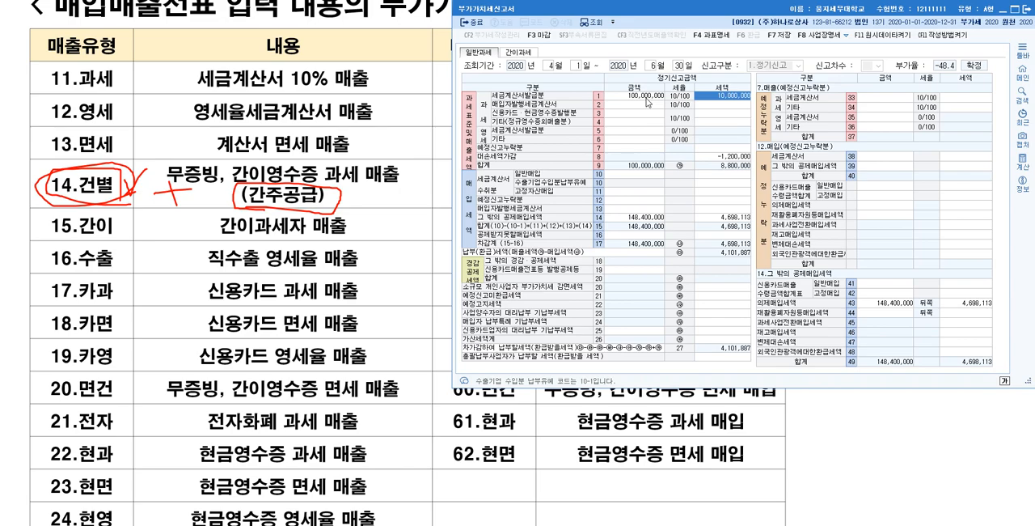
Step: Clear the 세금계산서발급분 sales amount and tax in row 1 of the 부가가치세신고서
type("0")
key("Return")
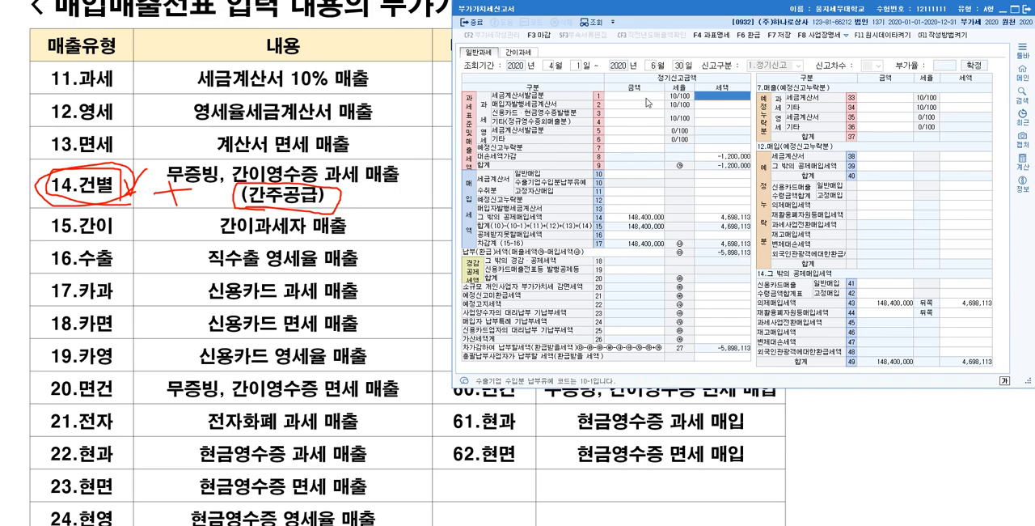
left_click(647, 98)
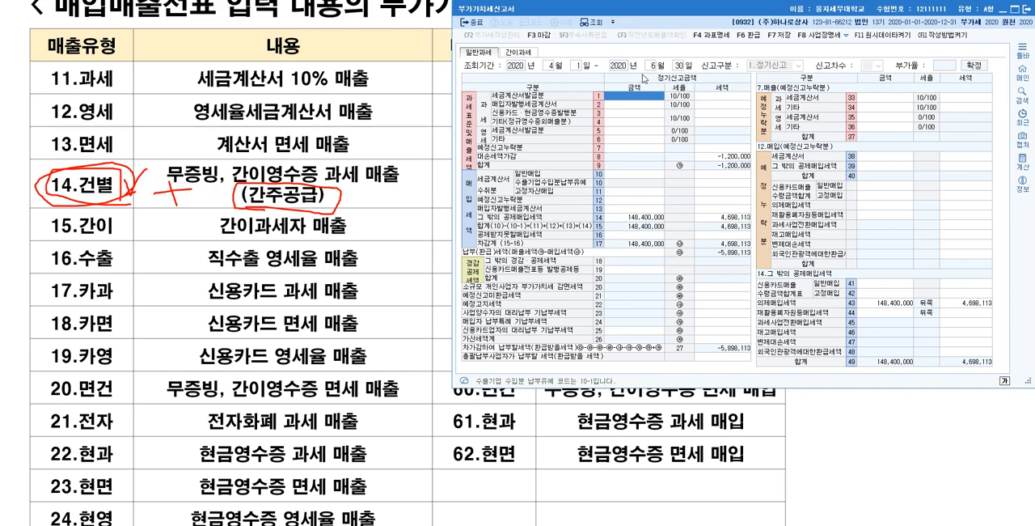
Step: Open 매입매출전표입력 for April 2020 and start a voucher line dated the 1st
key("alt+Tab")
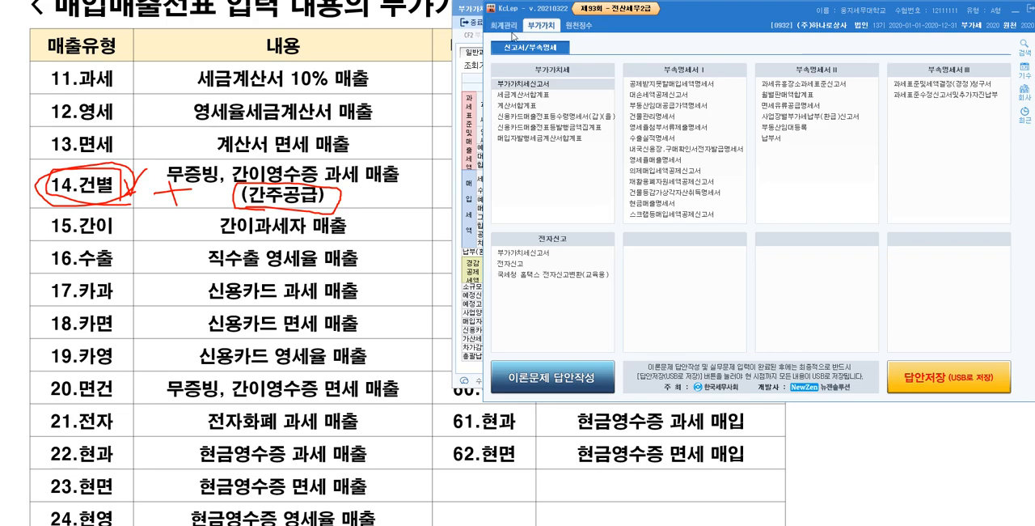
left_click(508, 27)
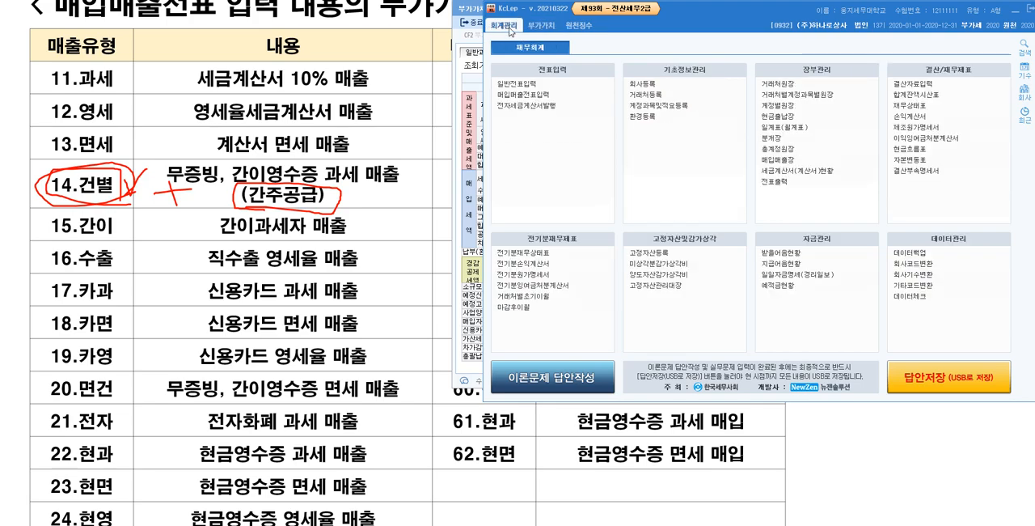
left_click(532, 96)
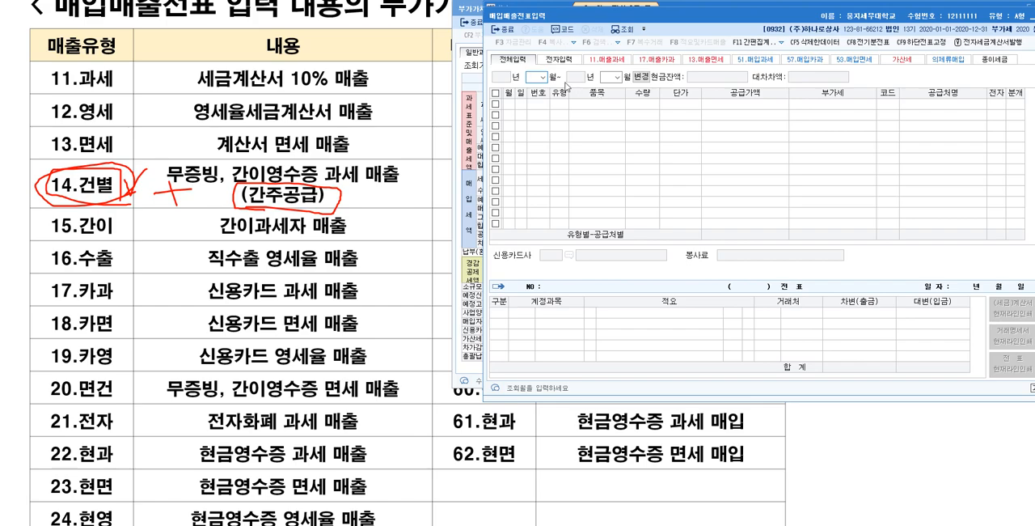
type("04")
key("Return")
key("Return")
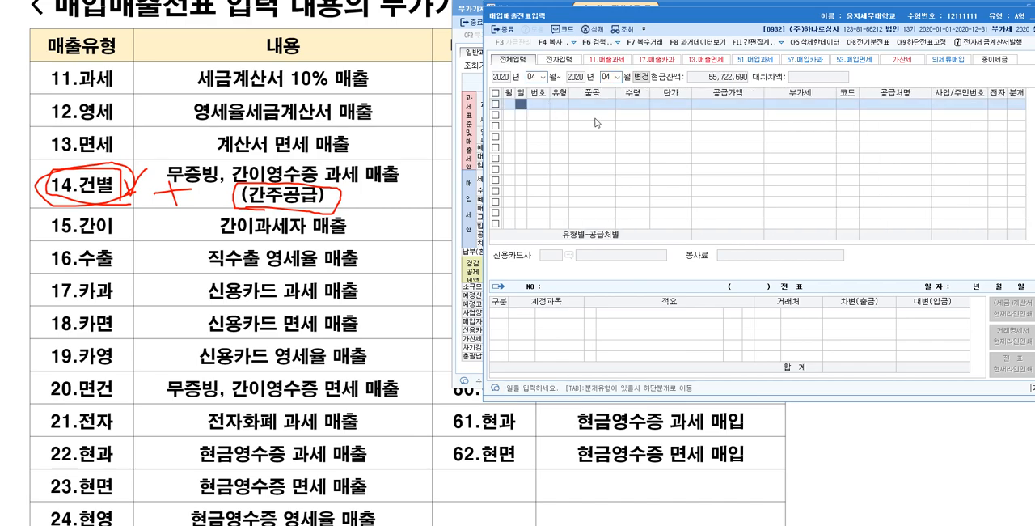
type("1")
key("Return")
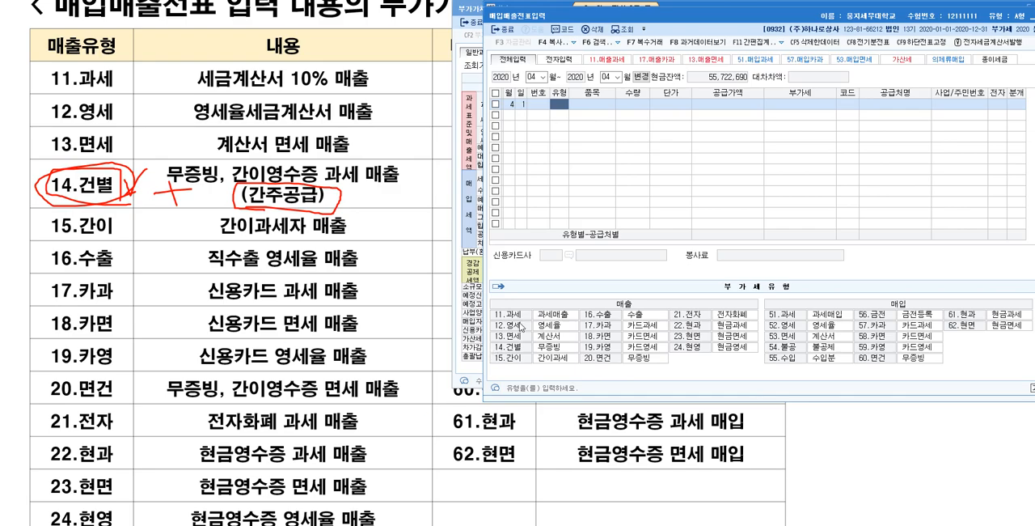
Step: Place the 부가가치세신고서 window beside the 매입매출전표입력 window and return to the voucher's type field
left_click(478, 11)
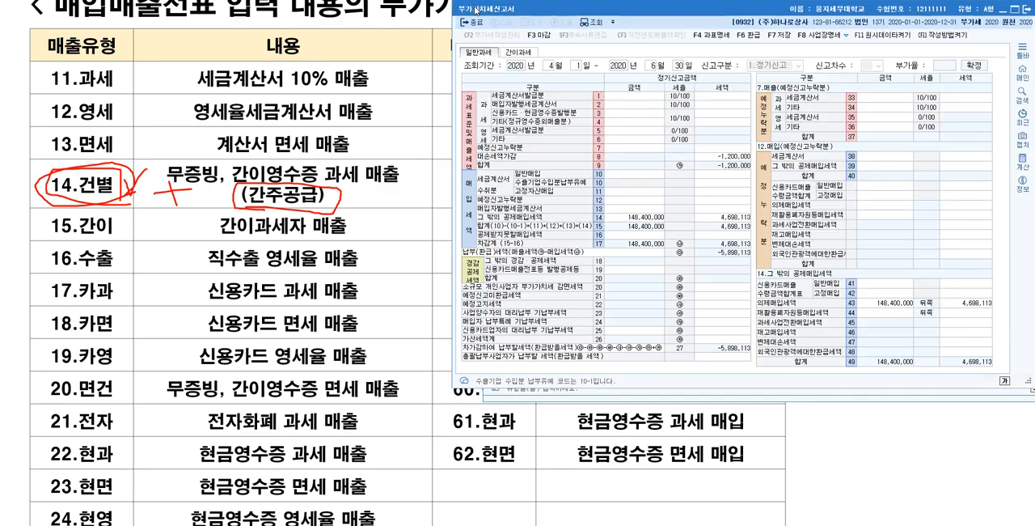
left_click_drag(530, 8, 80, 14)
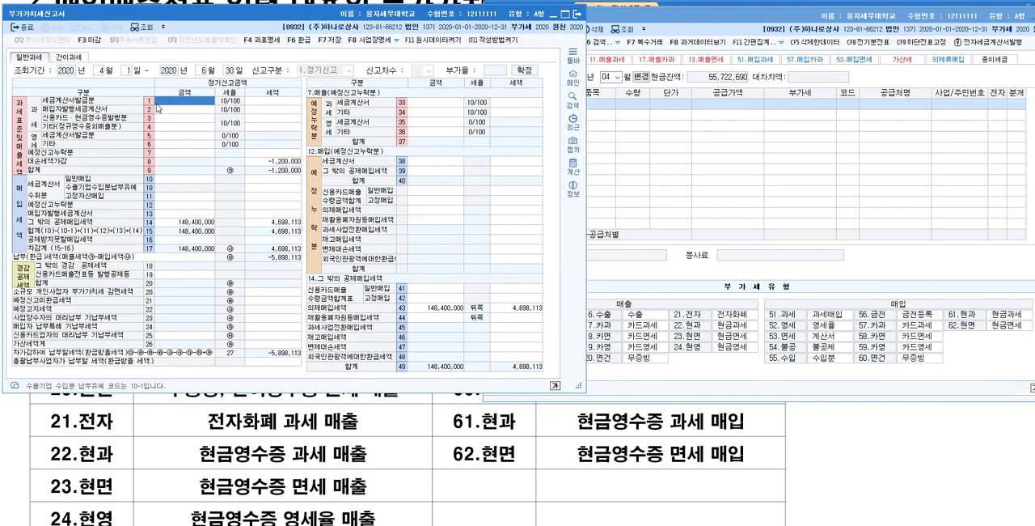
left_click(757, 168)
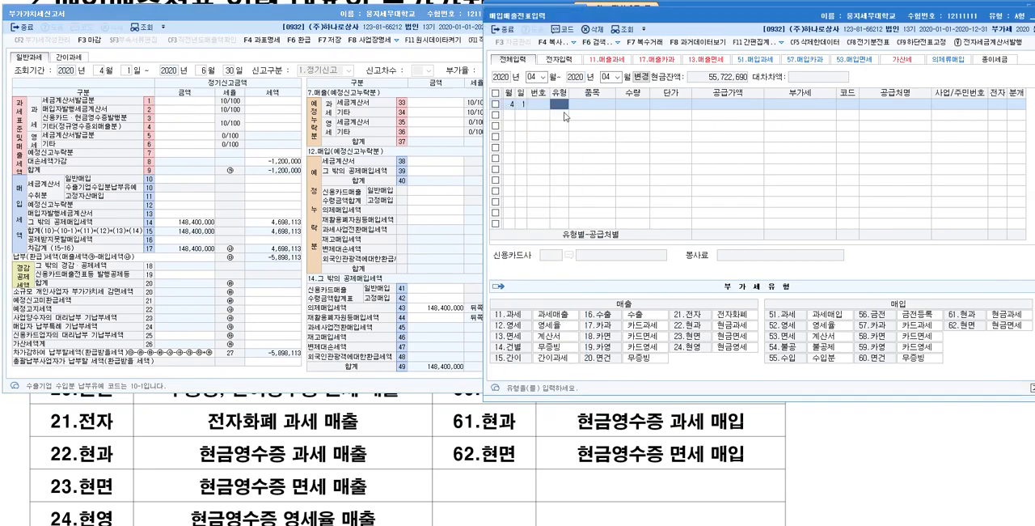
Step: Enter an 11.과세 sale of 제품 with quantity 1 and unit price 1,000,000, accepting the supply value and VAT
type("1")
key("Return")
type("제품")
key("Return")
type("1")
key("Return")
type("1,000,000")
key("Return")
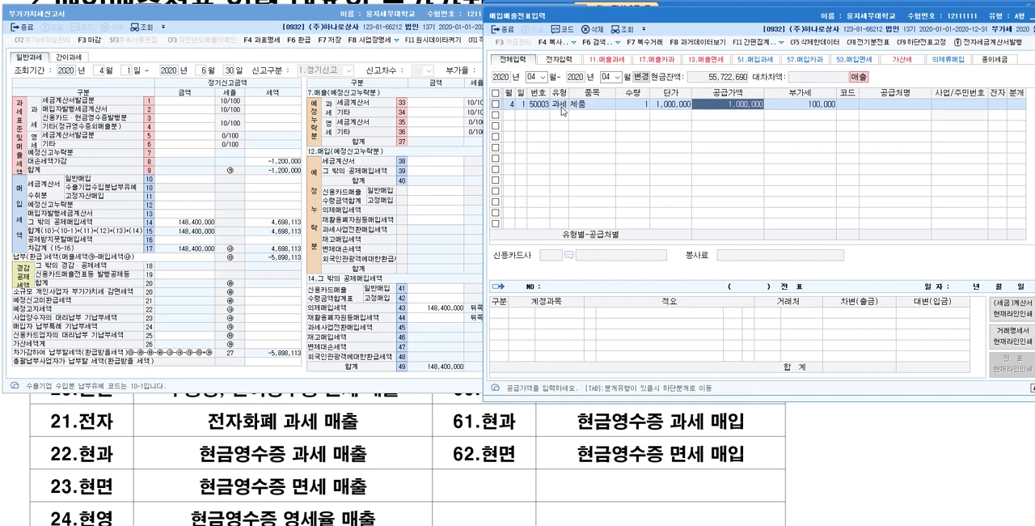
key("Return")
key("Return")
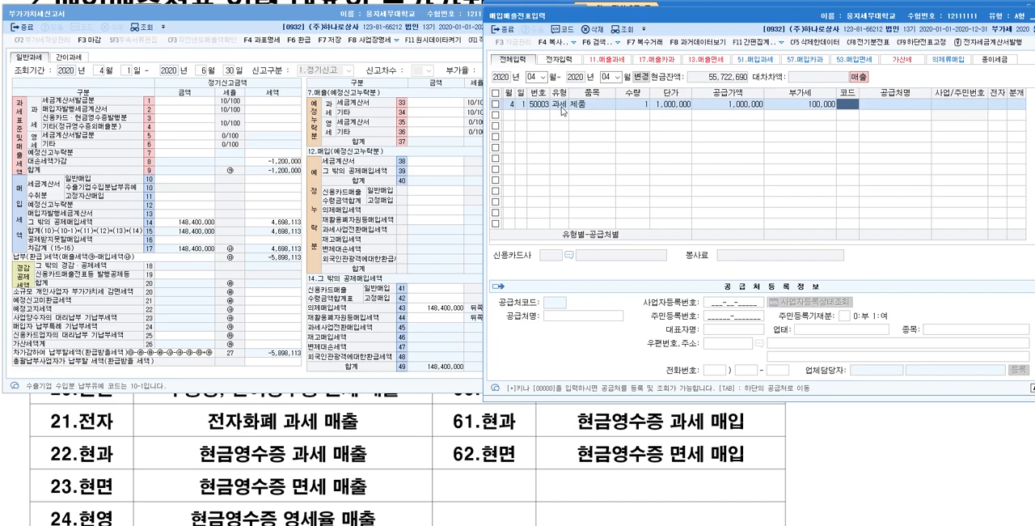
Step: Assign (주)항체 (code 00103) as the trading partner and mark the tax invoice as electronic (여)
key("F2")
key("Down")
key("Down")
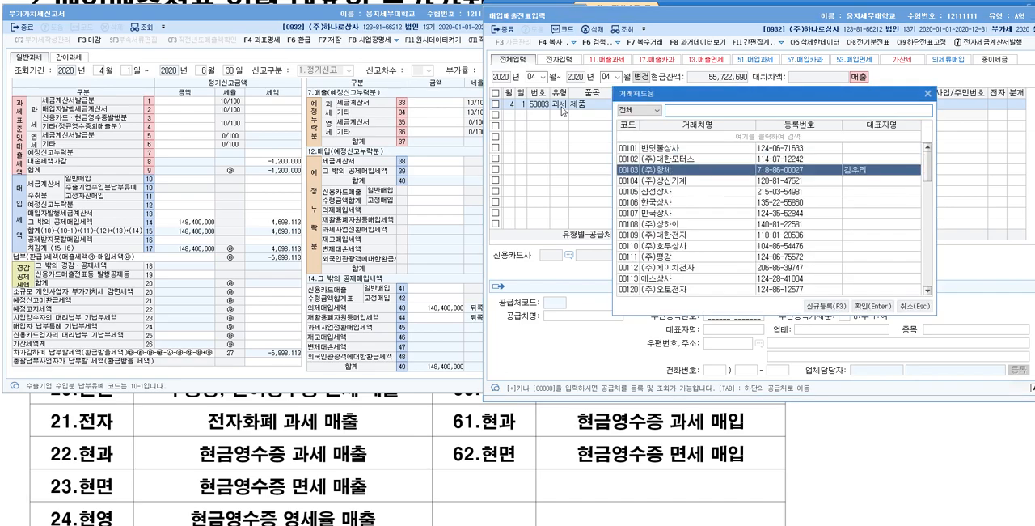
key("Return")
key("Return")
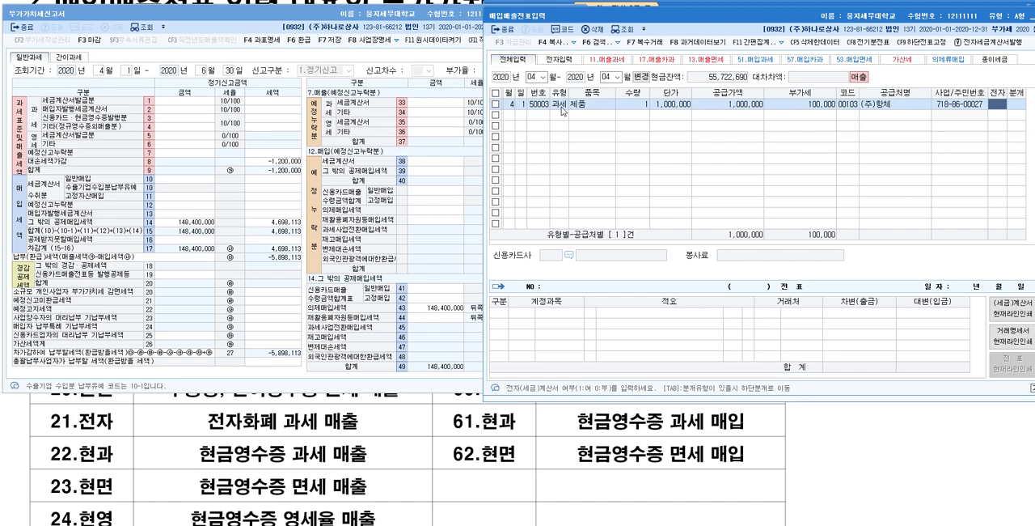
type("1")
key("Return")
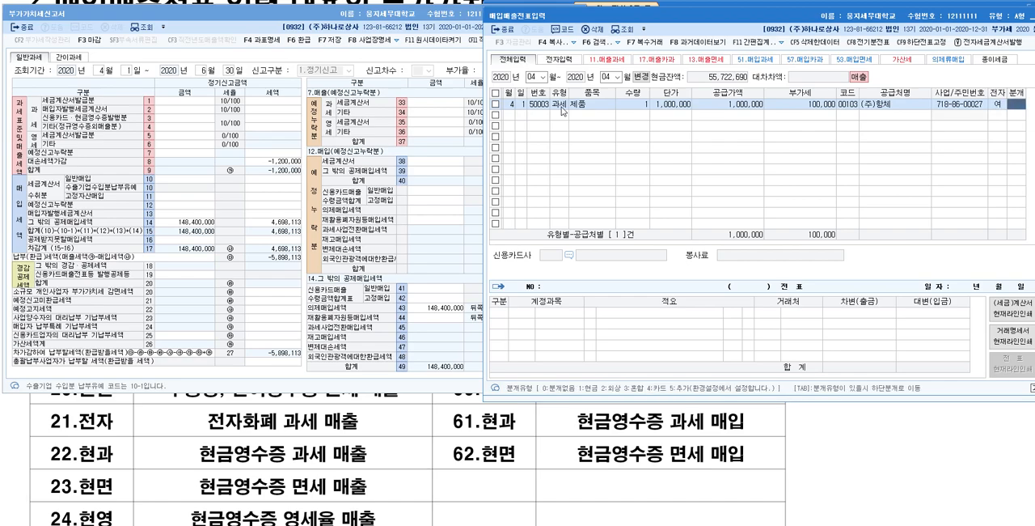
Step: Set the journal type to 혼합 and add a debit line to account 0108 외상매출금
type("3")
key("Return")
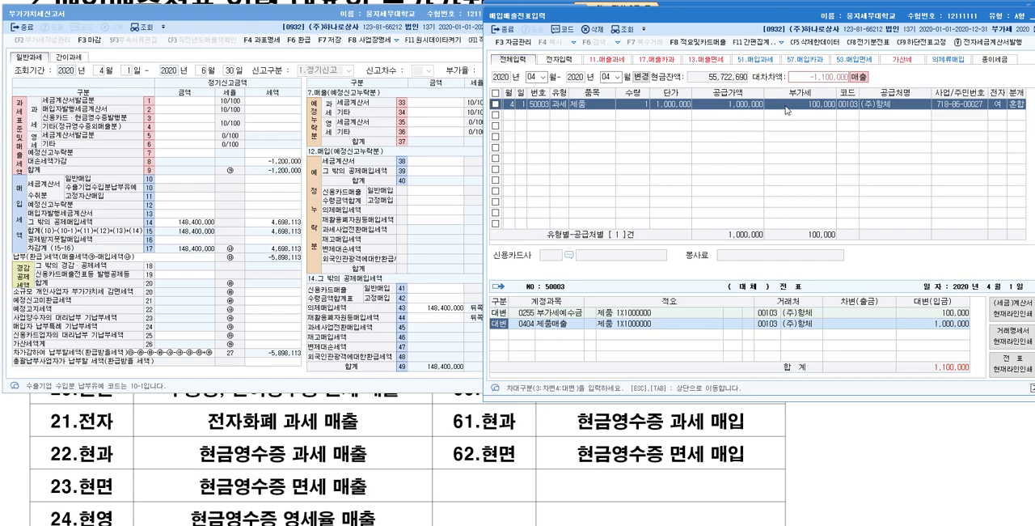
type("3108")
key("Return")
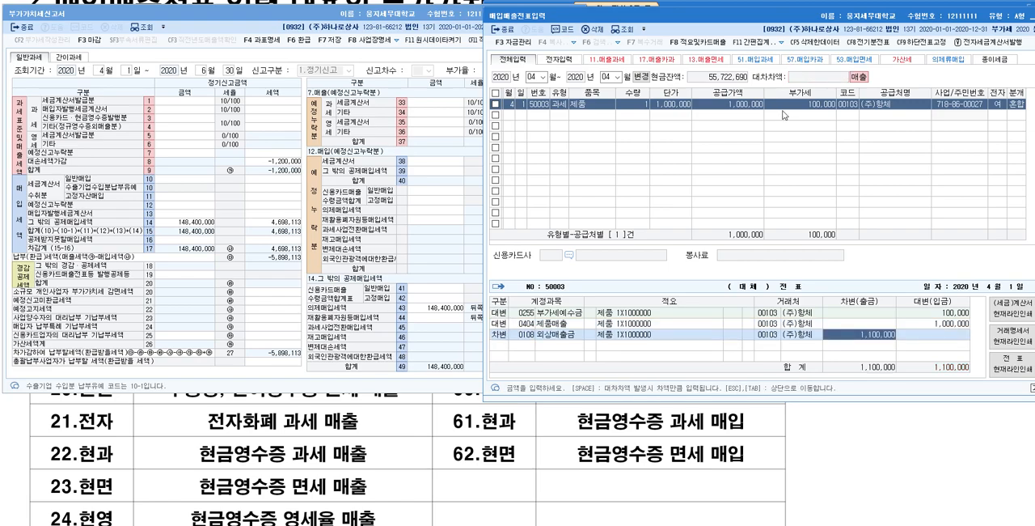
Step: Reload the 부가가치세신고서 for April to June 2020 without saving its current data
left_click(219, 16)
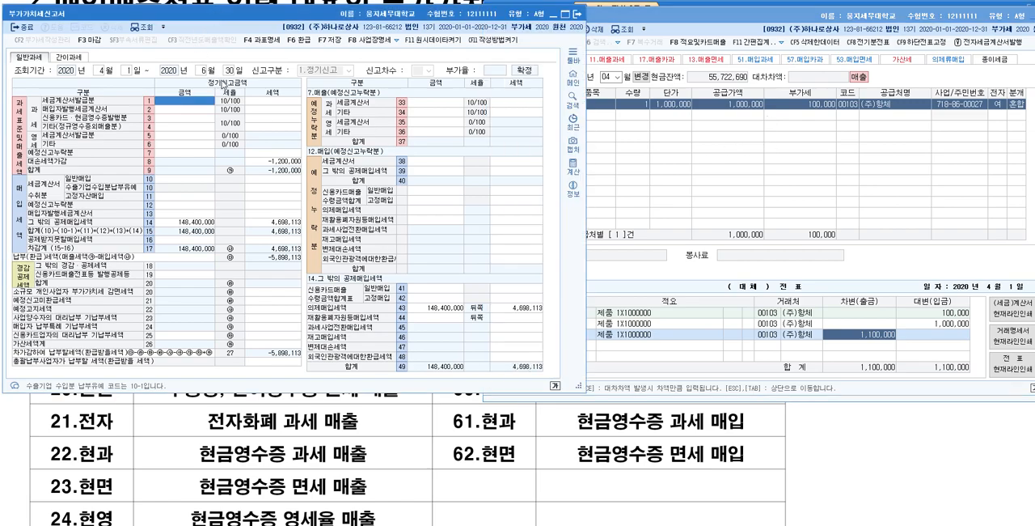
left_click(98, 71)
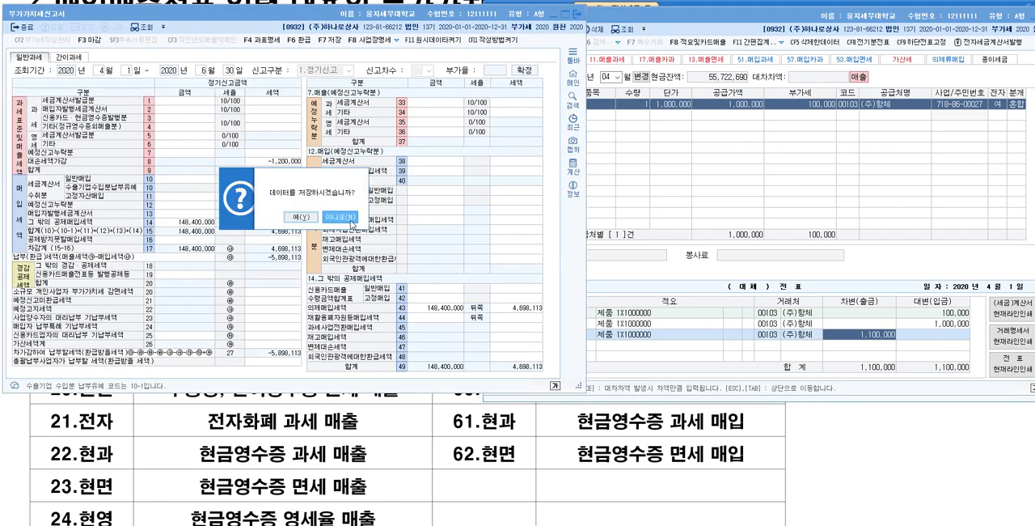
left_click(352, 220)
key("Return")
key("Return")
key("Return")
key("Return")
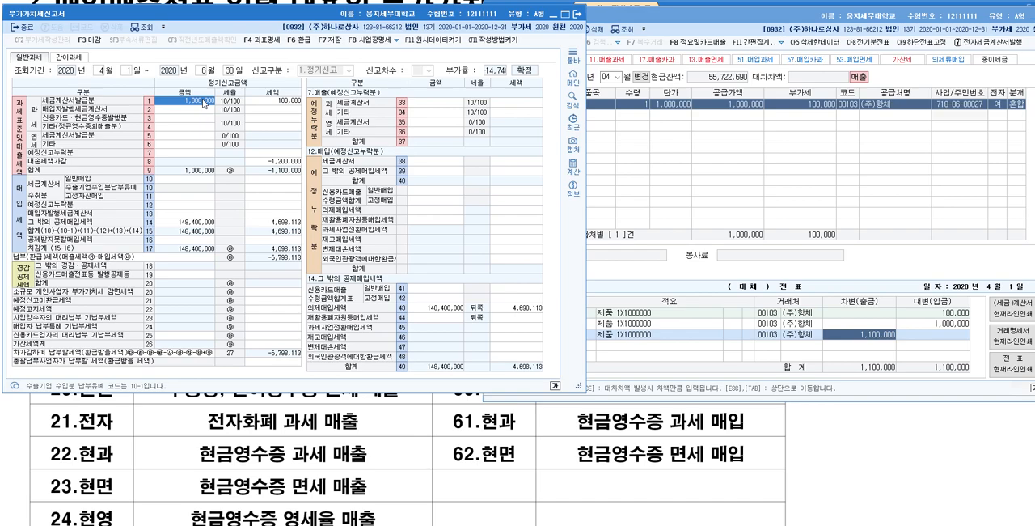
Step: Check the tax-invoice purchase, 그 밖의 공제매입세액 and 의제매입세액 amounts in the 부가가치세신고서
left_click(168, 186)
left_click(173, 198)
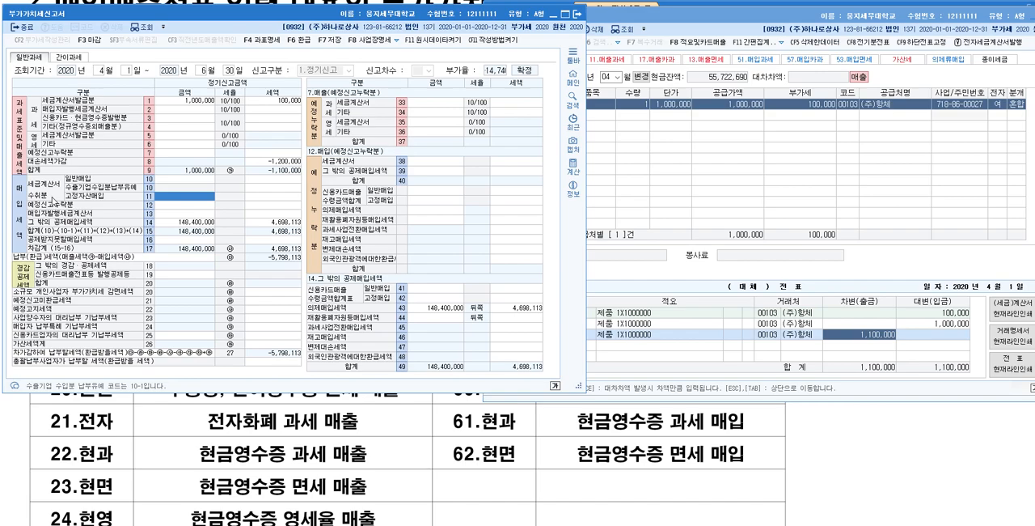
left_click(193, 222)
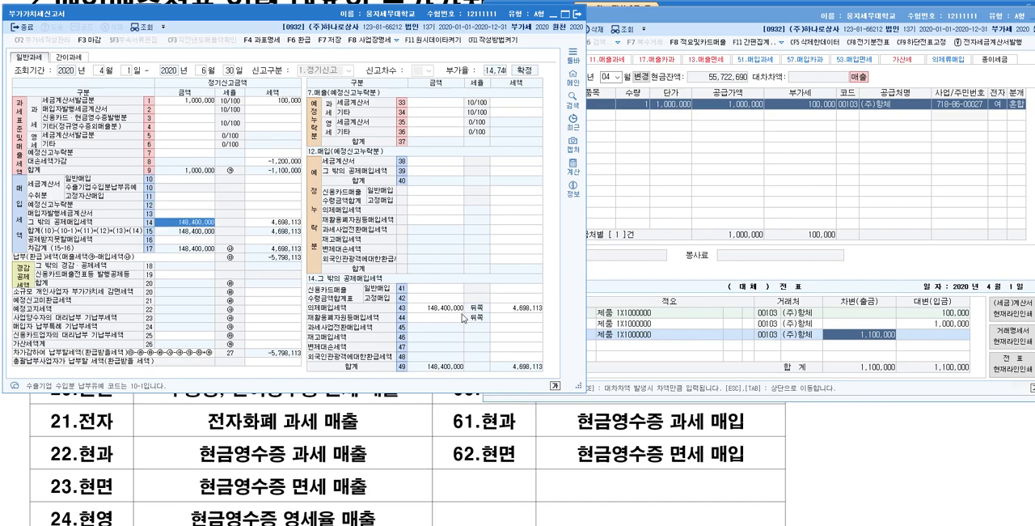
left_click(449, 310)
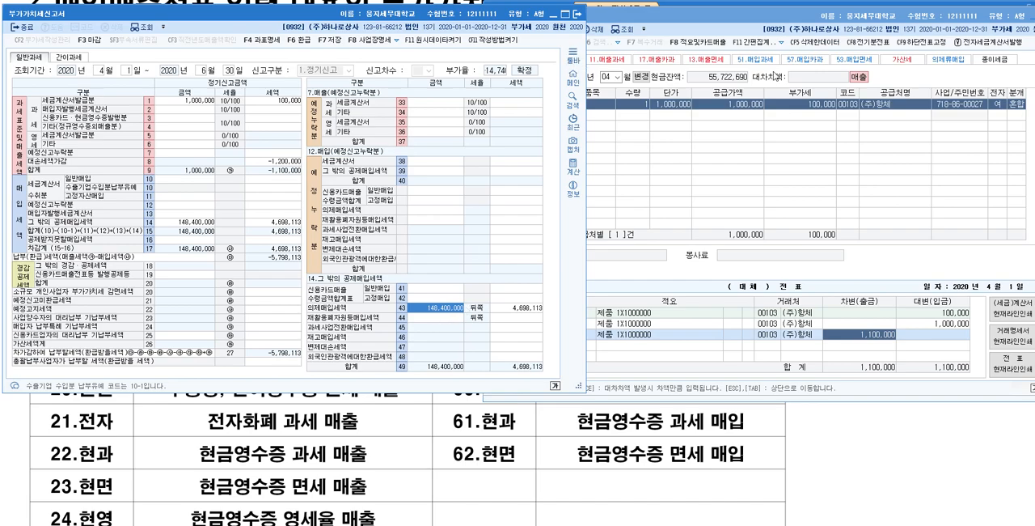
Step: Open the 의제매입세액공제신고서 for April to June 2020 with its saved data, review the entry for (주)평강, and close it
left_click(623, 4)
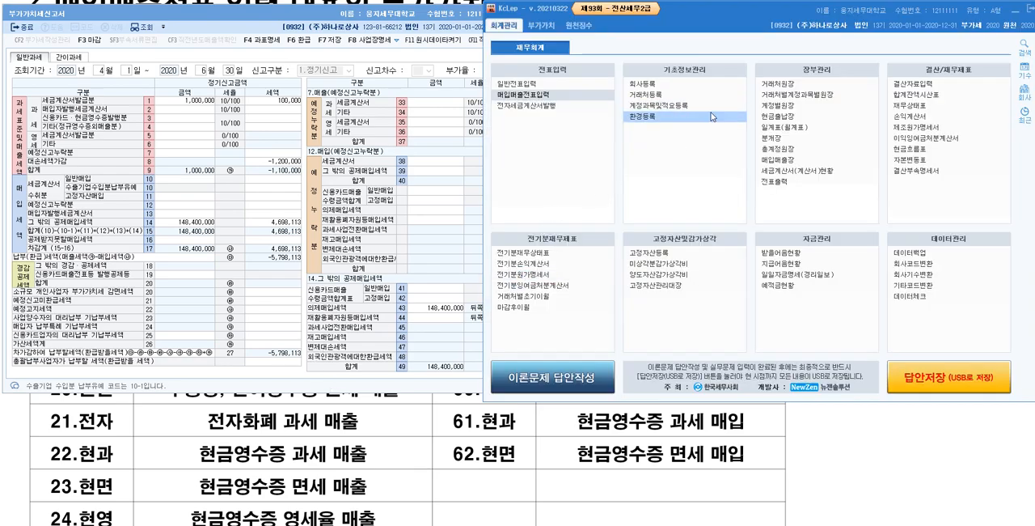
left_click(540, 25)
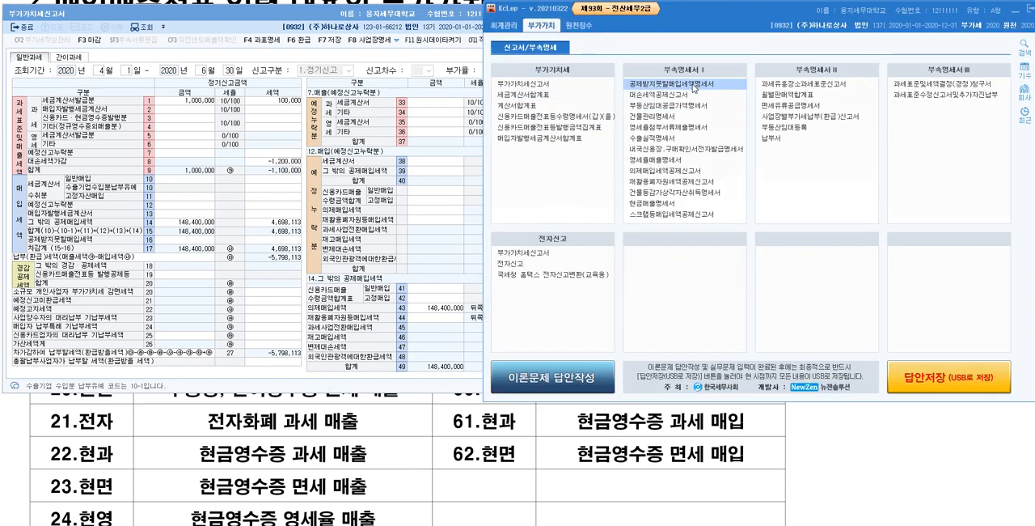
left_click(684, 172)
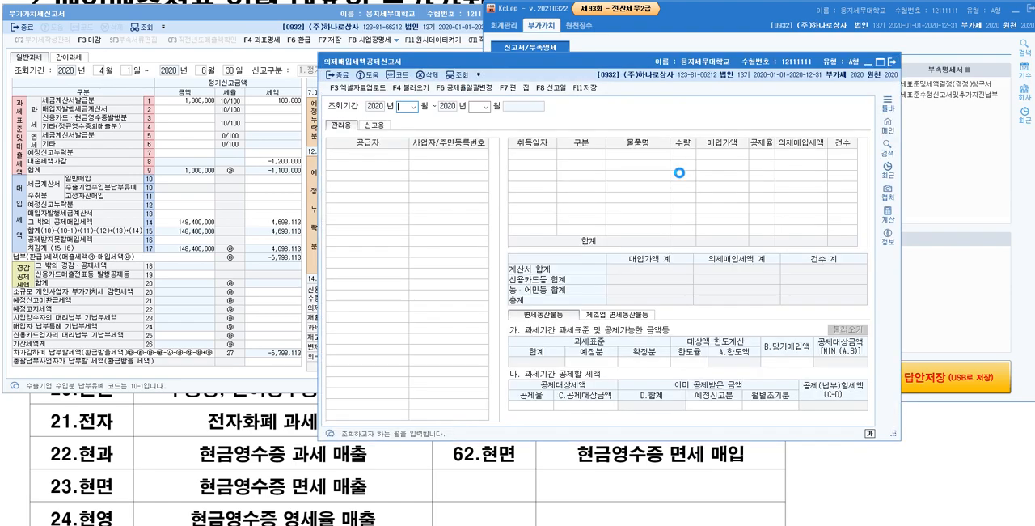
type("0406")
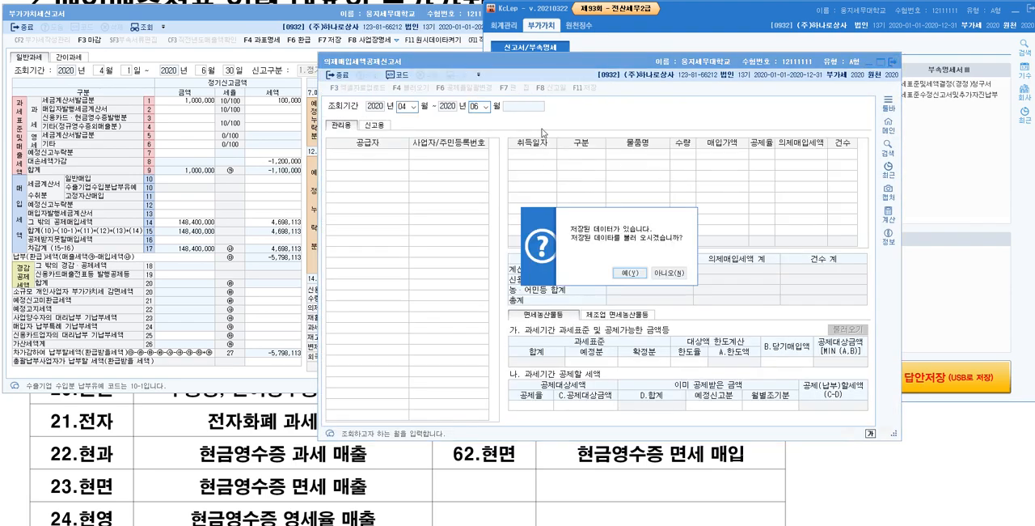
key("Return")
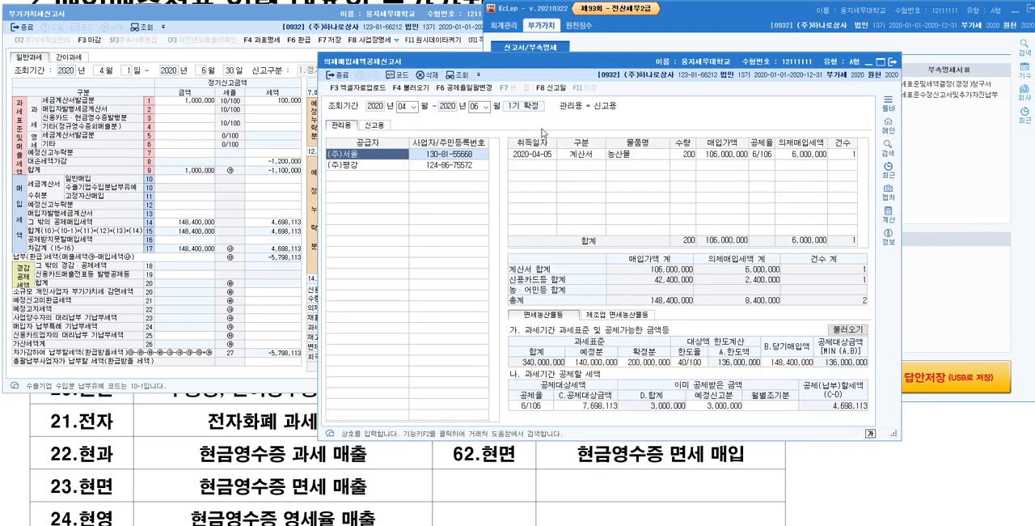
left_click(383, 164)
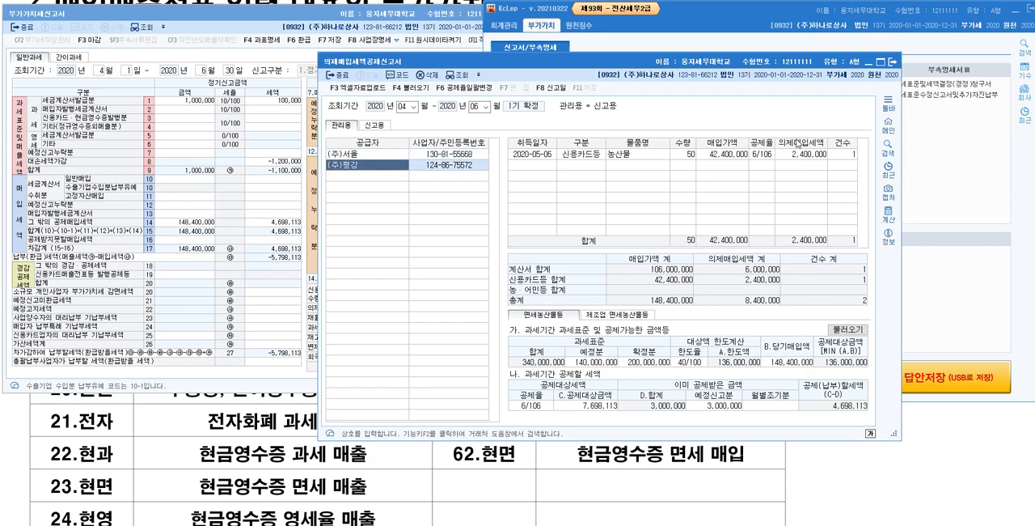
left_click(809, 154)
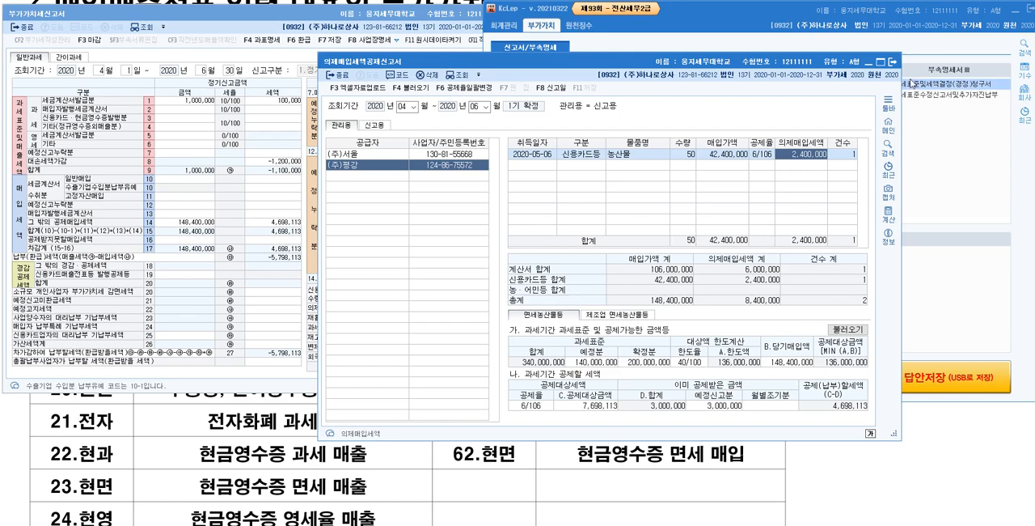
left_click(893, 62)
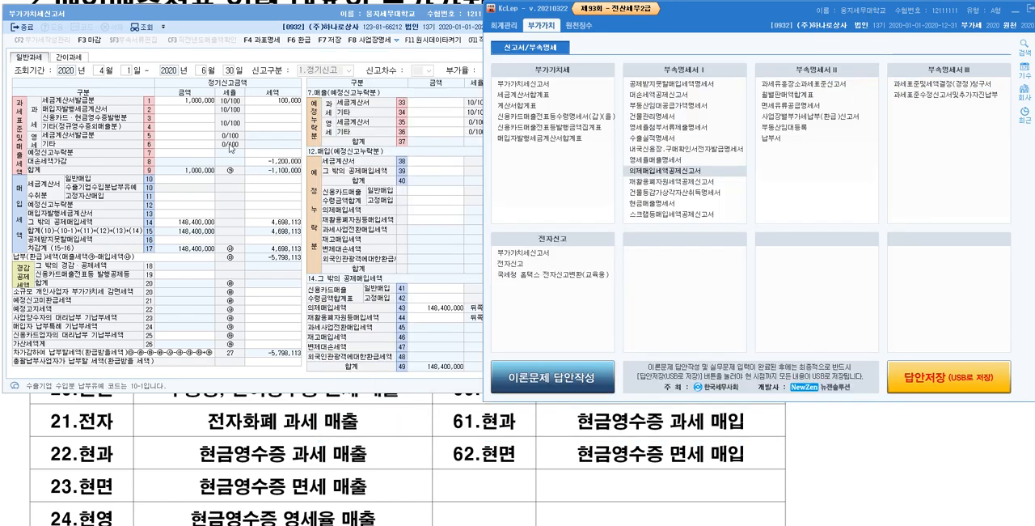
Step: Empty the 세금계산서발급분 amount in row 1 of the 부가가치세신고서 again
left_click(197, 101)
key("space")
key("Return")
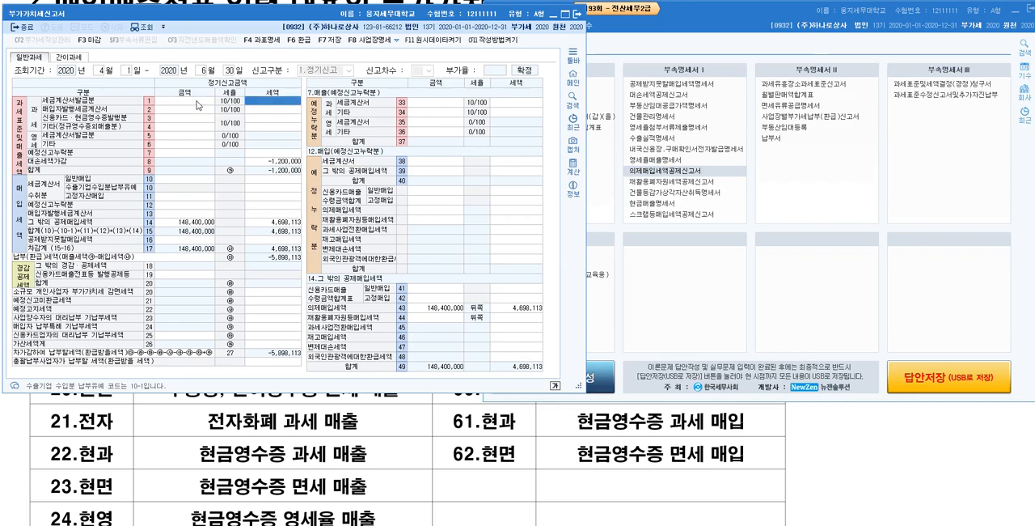
Step: Clear the 의제매입세액 amount and tax in row 43 and the 대손세액가감 tax in row 8
left_click(451, 308)
key("space")
key("Return")
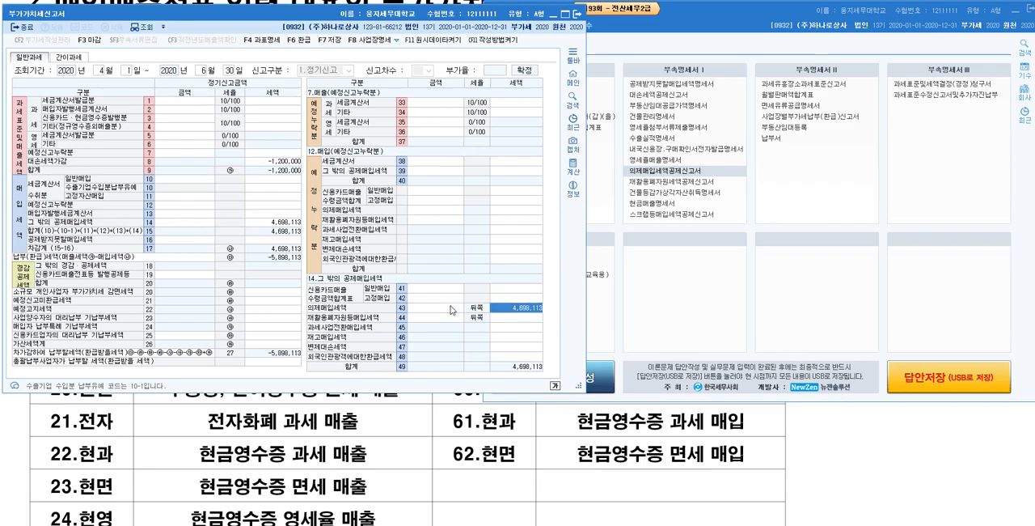
key("space")
key("Return")
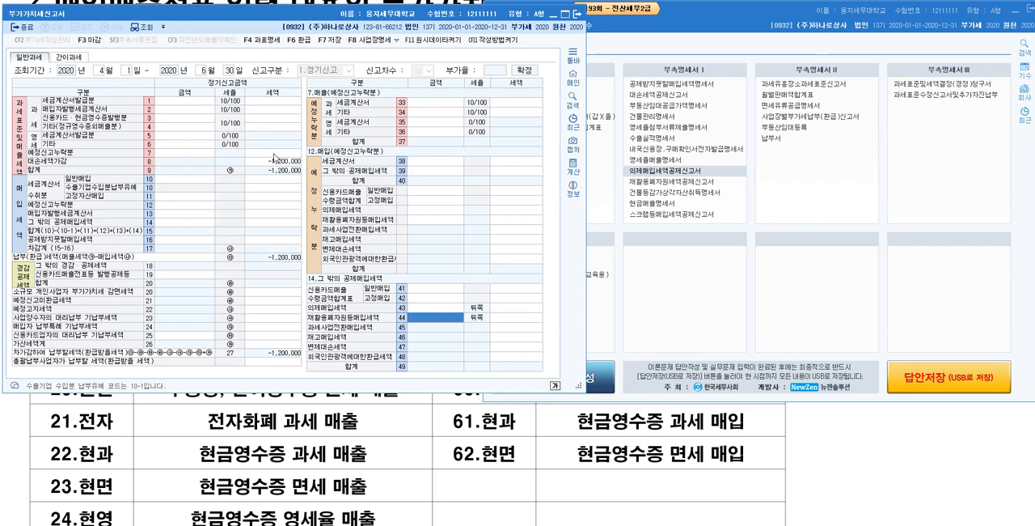
left_click(285, 161)
key("space")
key("Return")
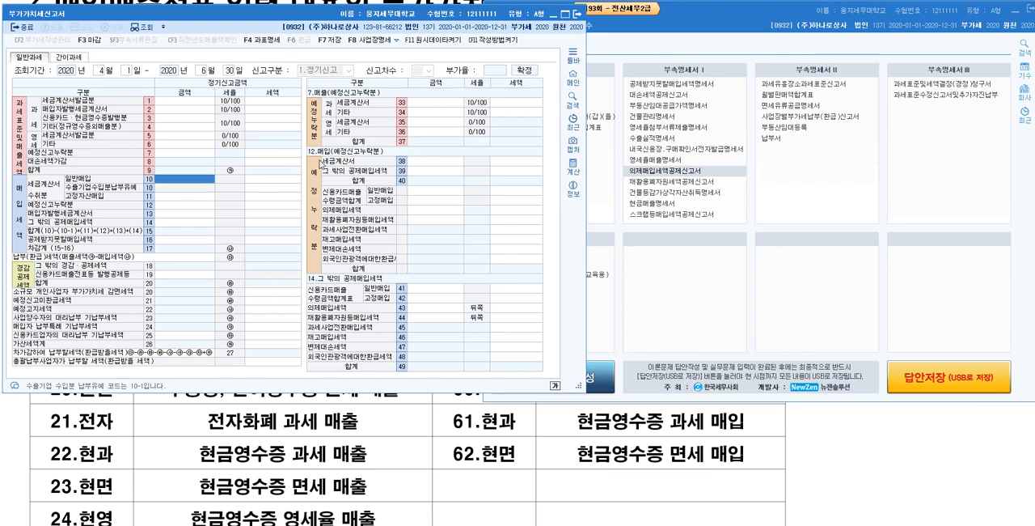
Step: Delete the April 1 과세 sale of 제품 to (주)항체 from 매입매출전표입력, confirming the deletion
left_click(284, 161)
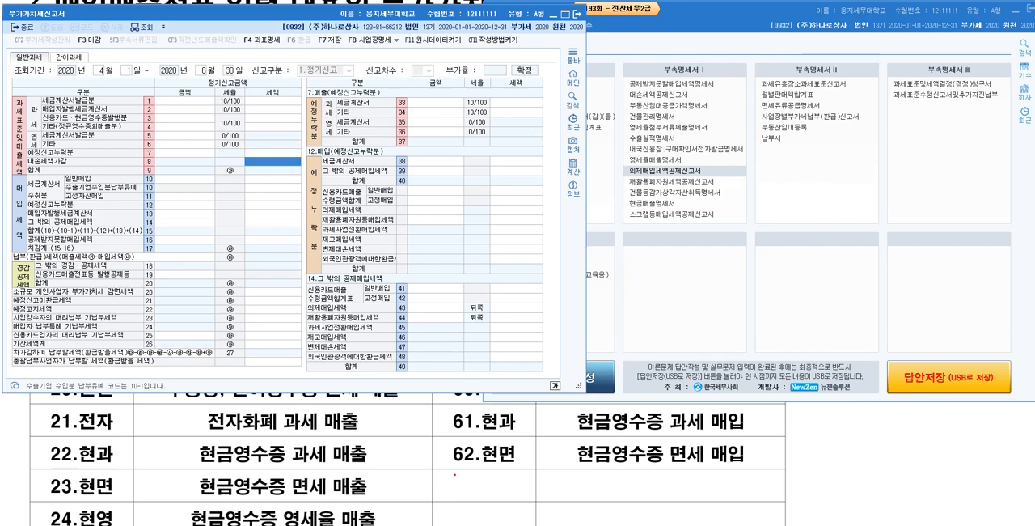
key("alt+Tab")
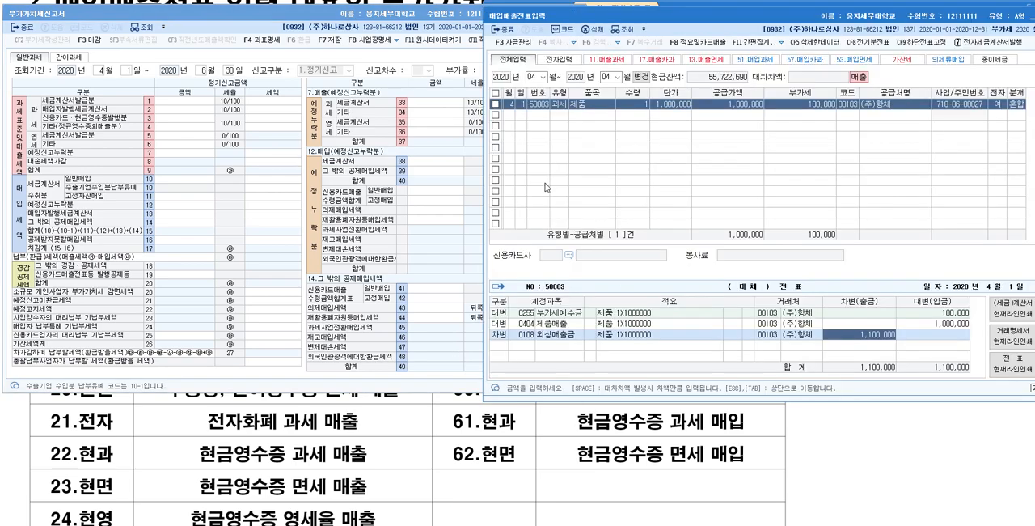
left_click(497, 105)
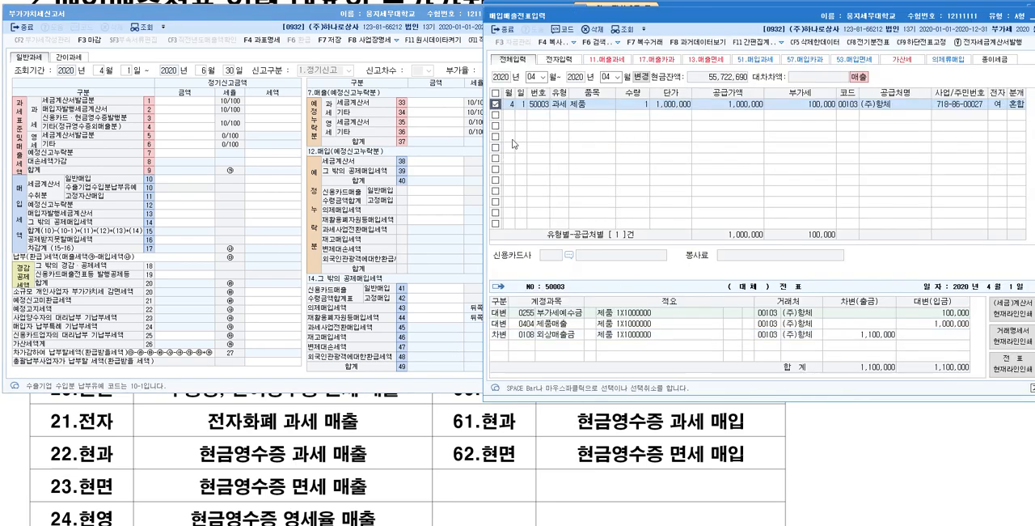
left_click(592, 29)
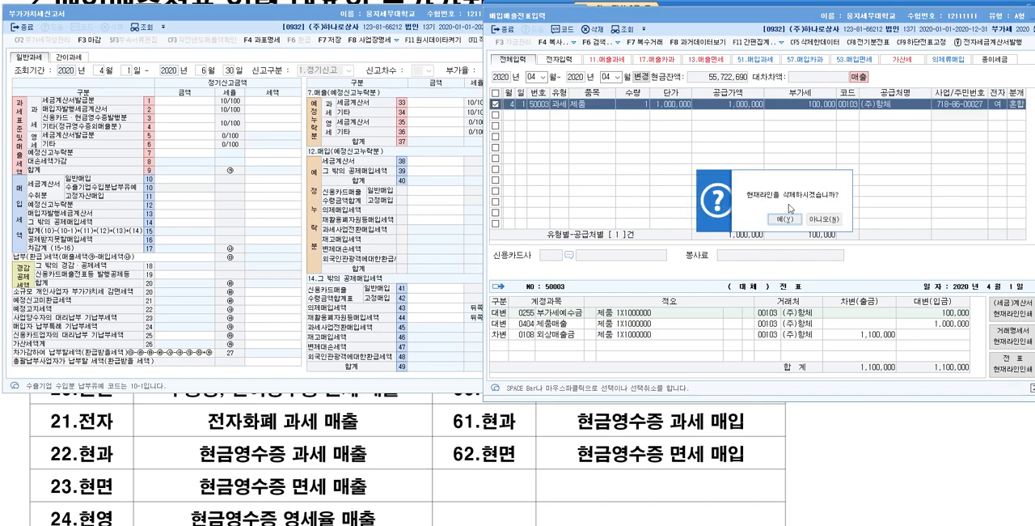
left_click(791, 221)
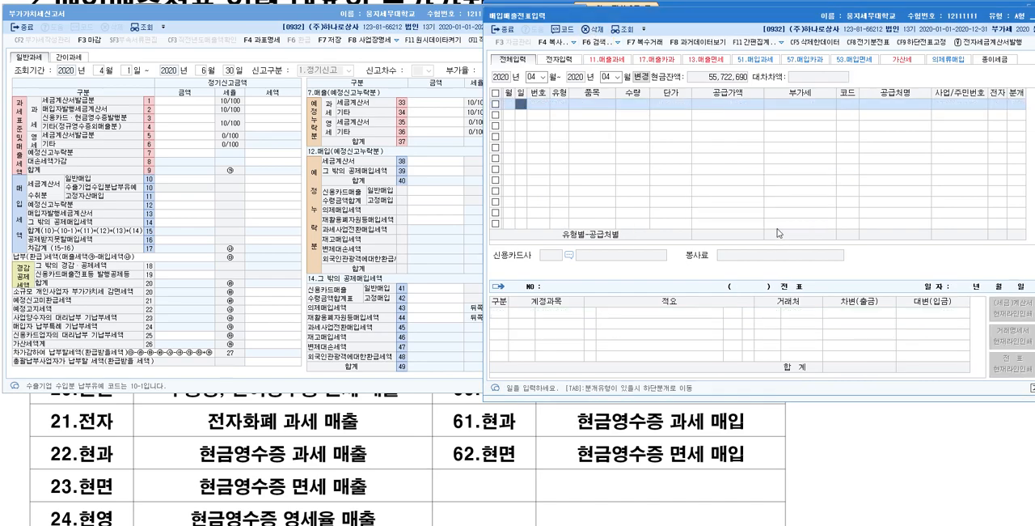
Step: Put away 매입매출전표입력 to return to the 매출유형/매입유형 table, and draw two large red ovals across the table
left_click_drag(993, 20, 796, 71)
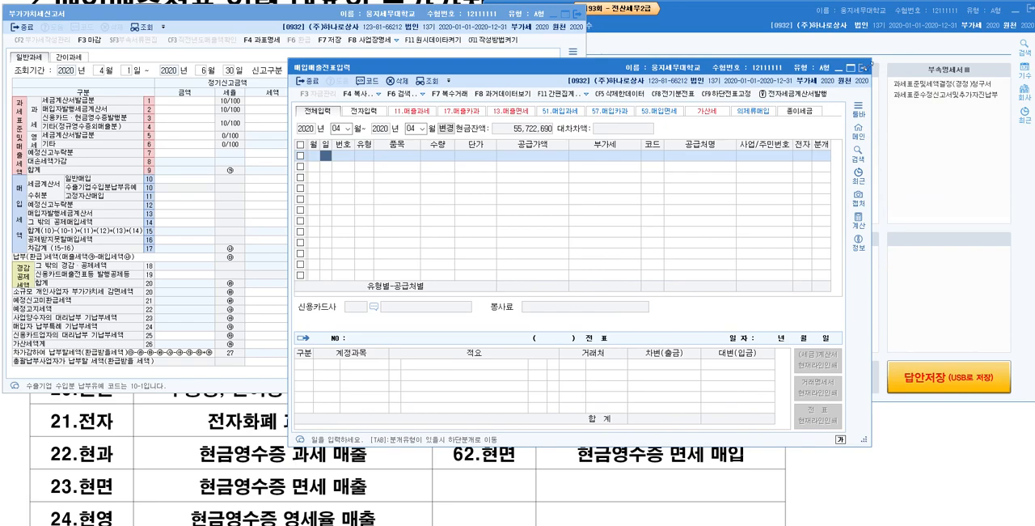
left_click(863, 71)
left_click(854, 434)
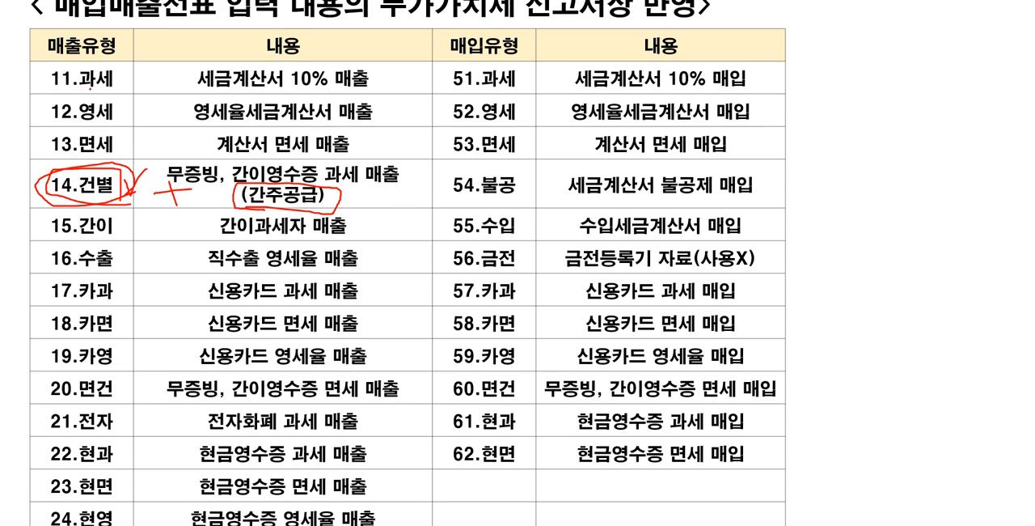
mouse_move(600, 419)
left_mouse_down()
mouse_move(252, 457)
mouse_move(454, 10)
mouse_move(552, 405)
mouse_move(476, 467)
left_mouse_up()
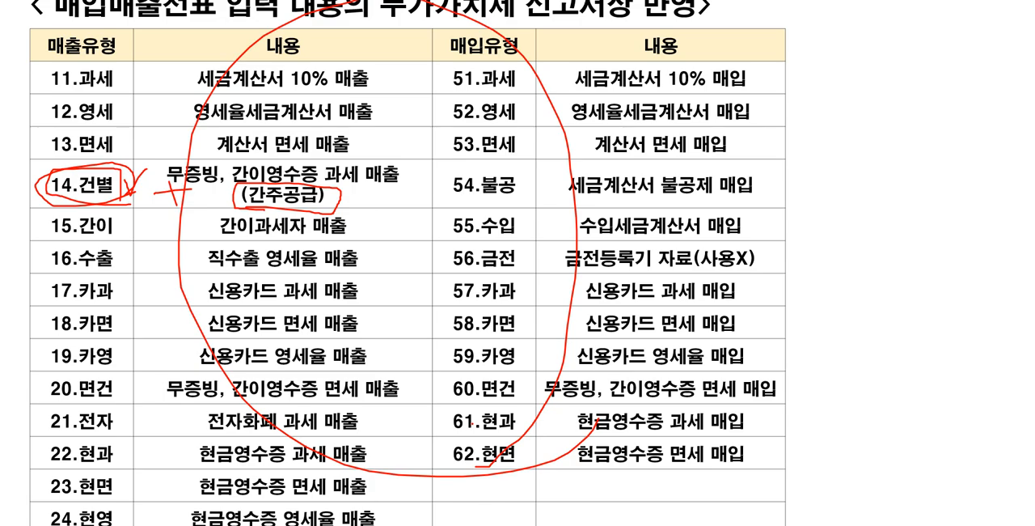
mouse_move(605, 317)
left_mouse_down()
mouse_move(524, 434)
mouse_move(162, 129)
mouse_move(782, 322)
mouse_move(484, 504)
left_mouse_up()
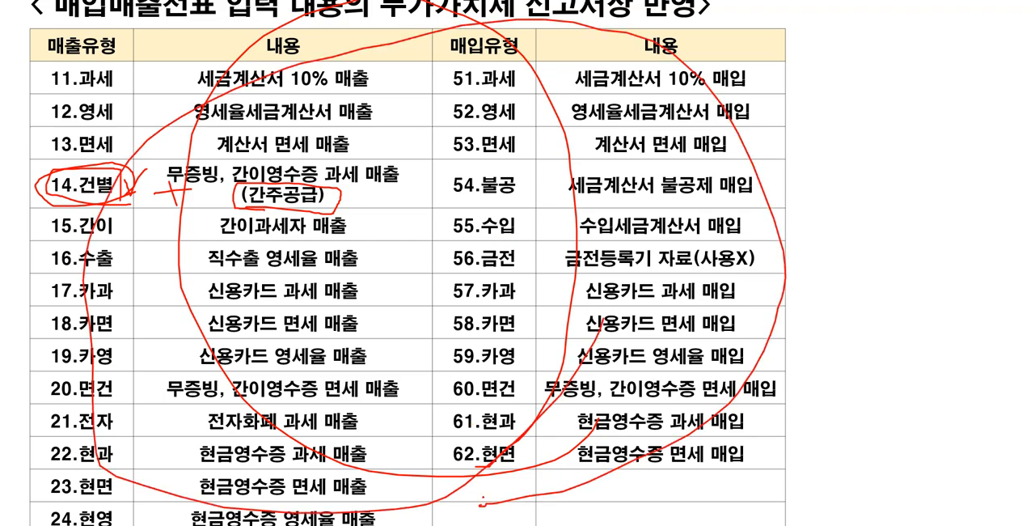
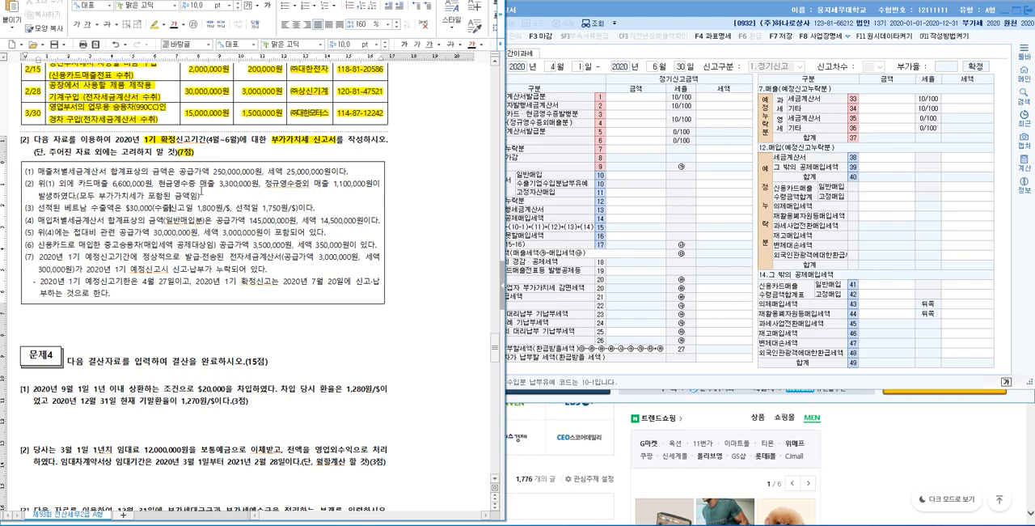
Step: Write the note heading "세금계산서 2건 발급 - 11. 과세매출" below the problem [2] data box, adding blank lines around it
left_click_drag(213, 171, 338, 170)
left_click(270, 168)
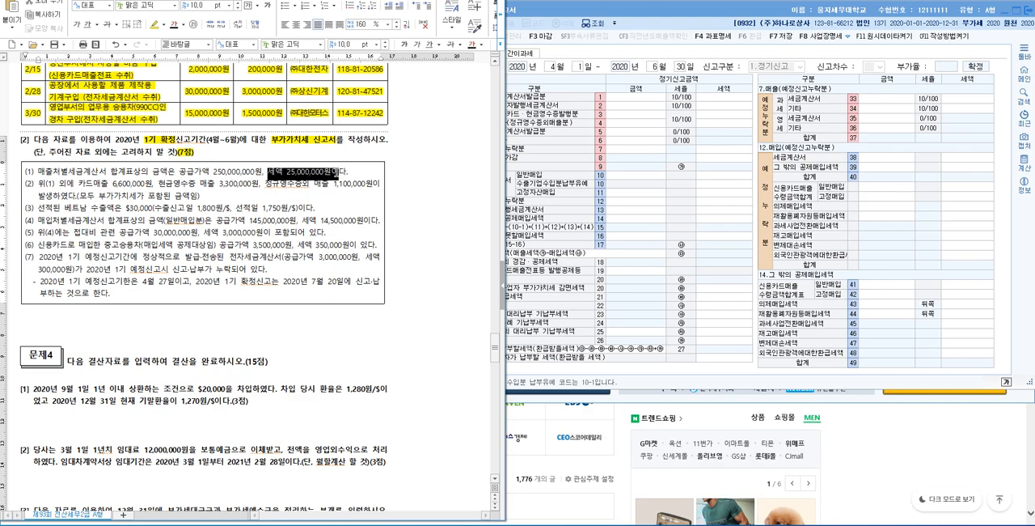
left_click_drag(37, 170, 134, 172)
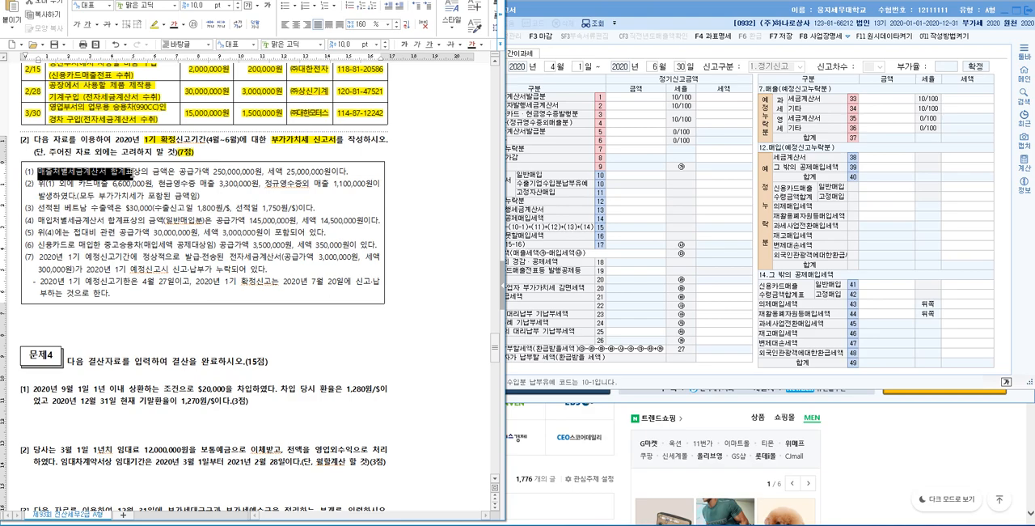
left_click(100, 328)
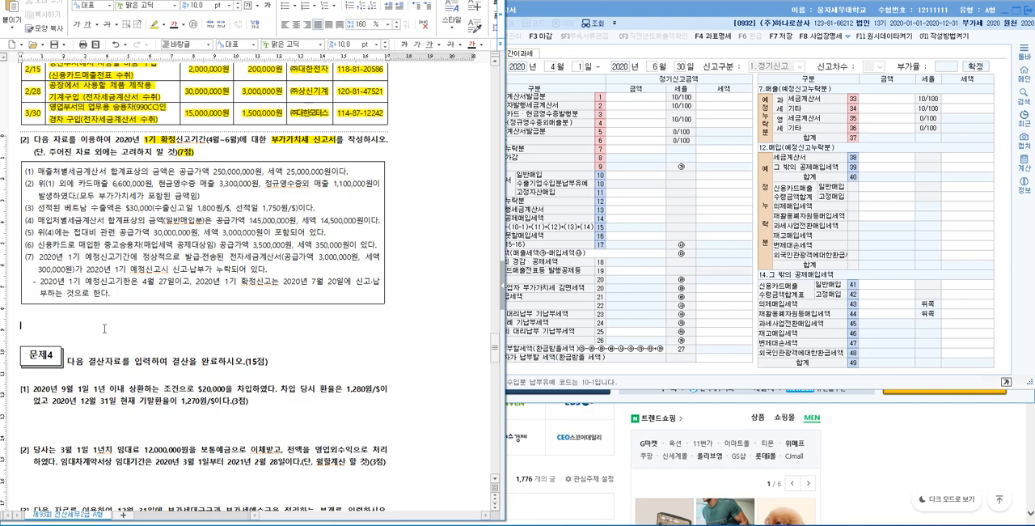
key("Return")
key("Return")
key("Return")
type("세")
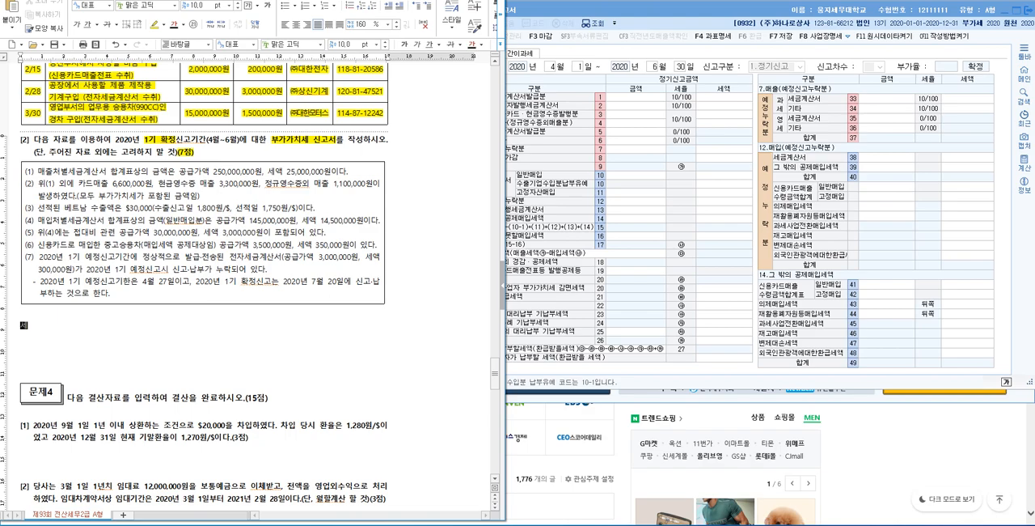
type("금계산서 2건 ")
type("발급 ")
type("- 11. 과세매출")
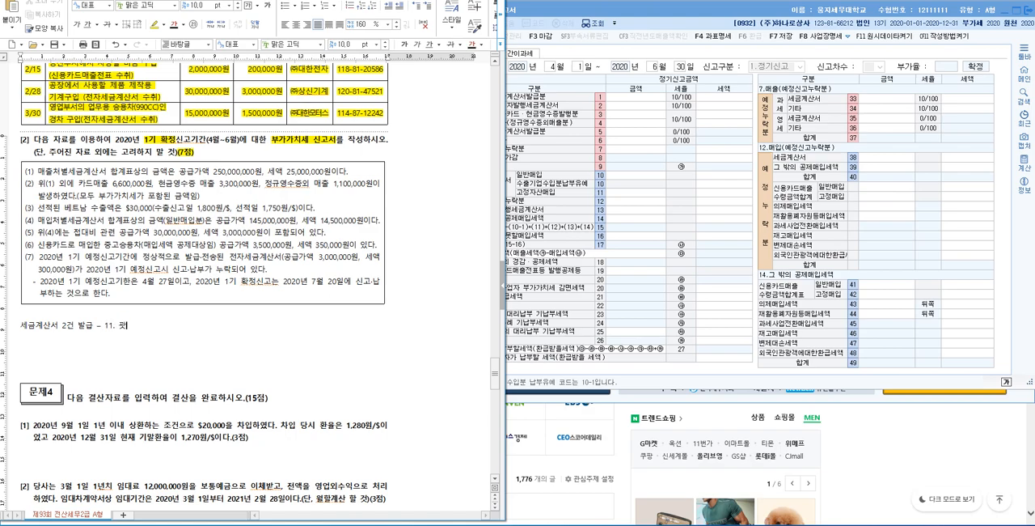
Step: Add two example lines under the heading: "1건 100,000원 세액 10,000원" and "1건 50,000원 세액 5,000원"
key("Return")
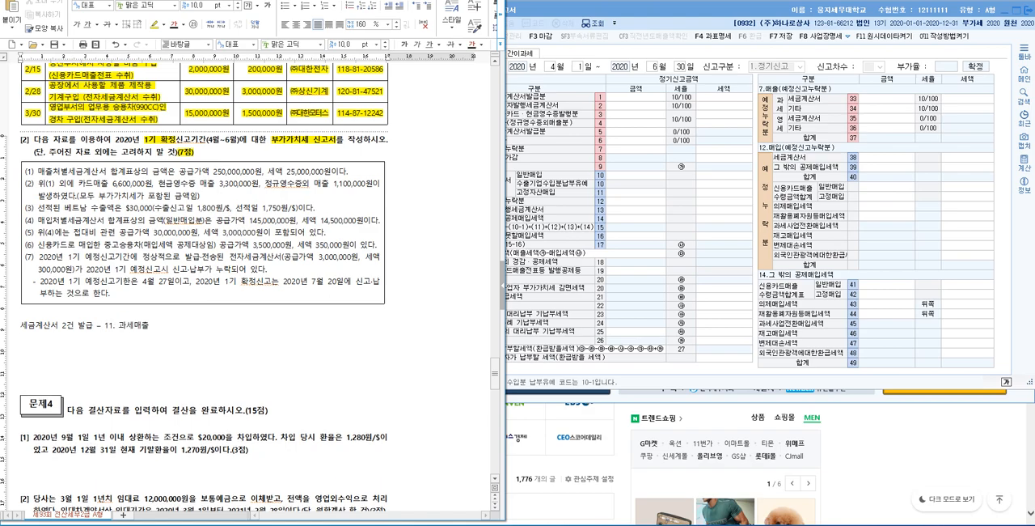
type("1건 100,000원 세액 10,000원")
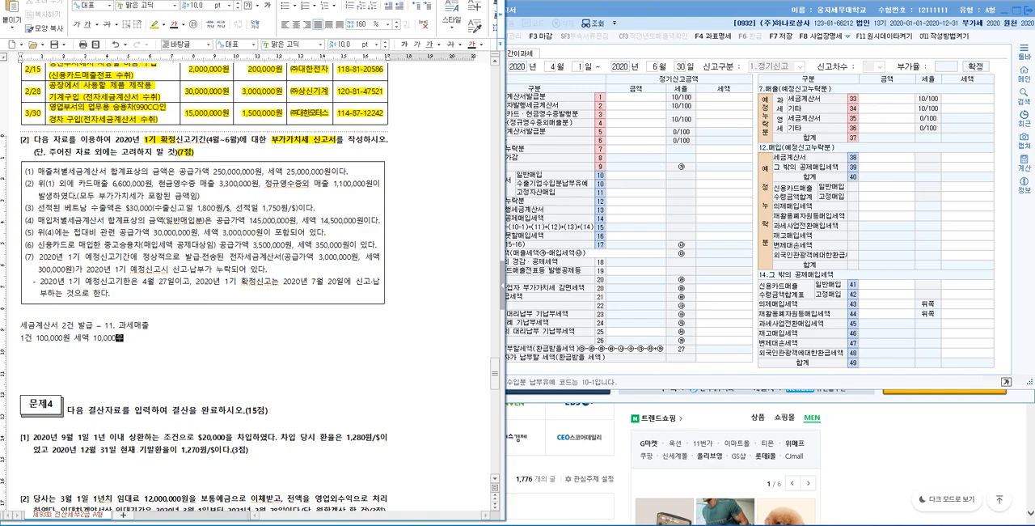
key("Return")
type("1건 ")
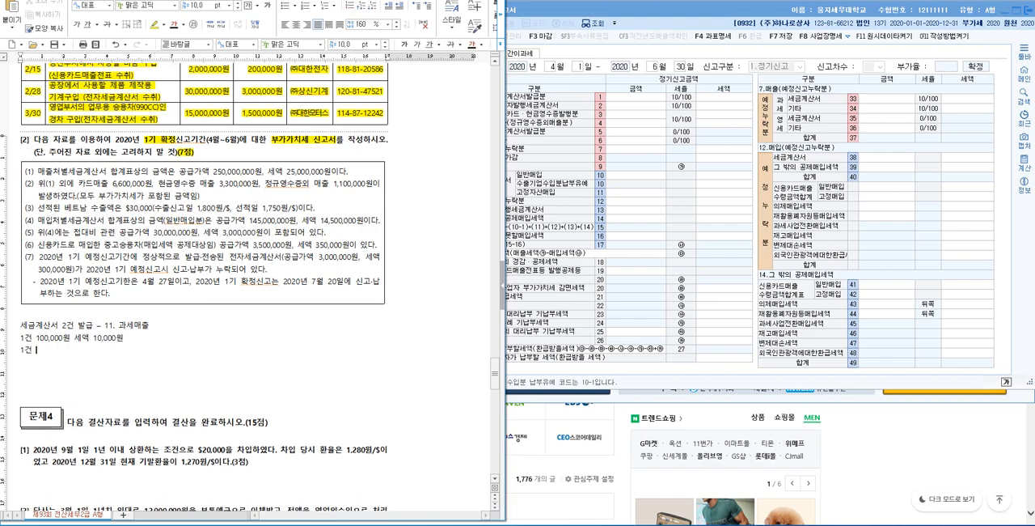
type("50,000원 세액 5,000원")
Step: Add the total line "합계표 2건 150,000원, 세액 15,000원" below the two examples and highlight it in yellow
key("Return")
type("합계표 ")
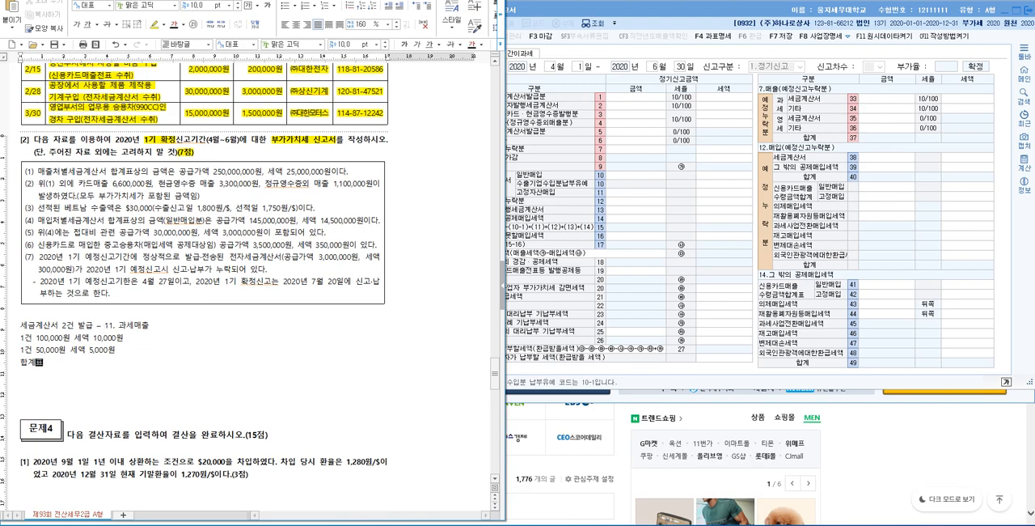
type("2건 150,000원, 세액 15,0")
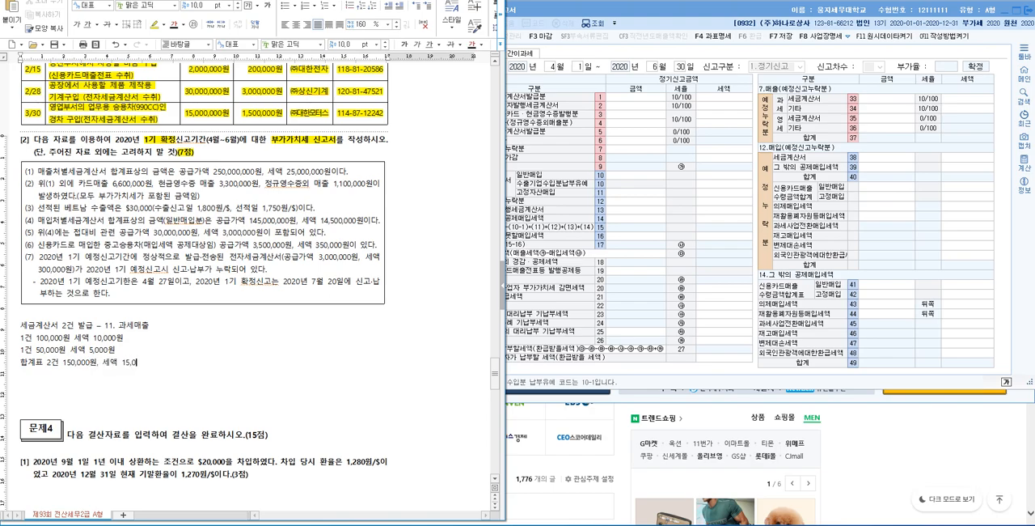
type("00원")
key("shift+Left")
key("shift+Left")
key("shift+Home")
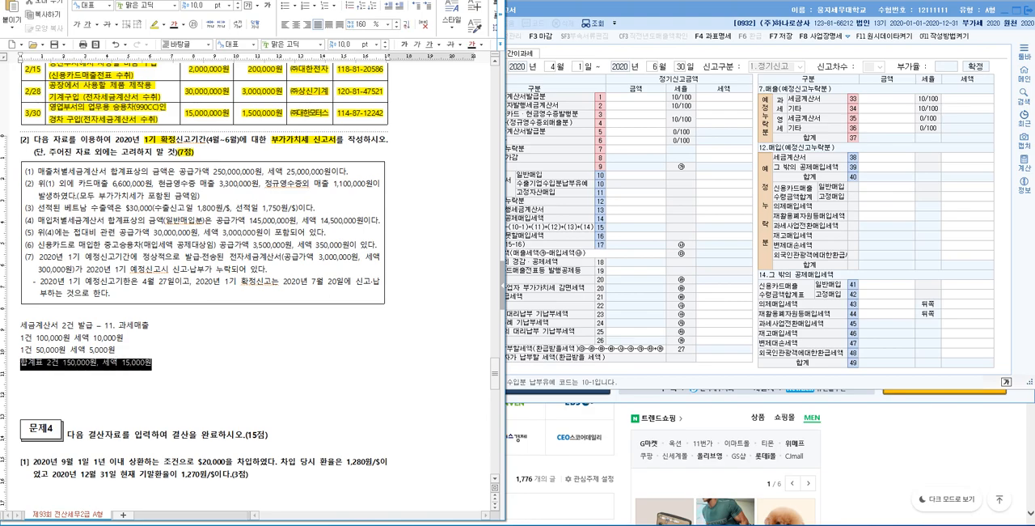
left_click(155, 27)
left_click(163, 337)
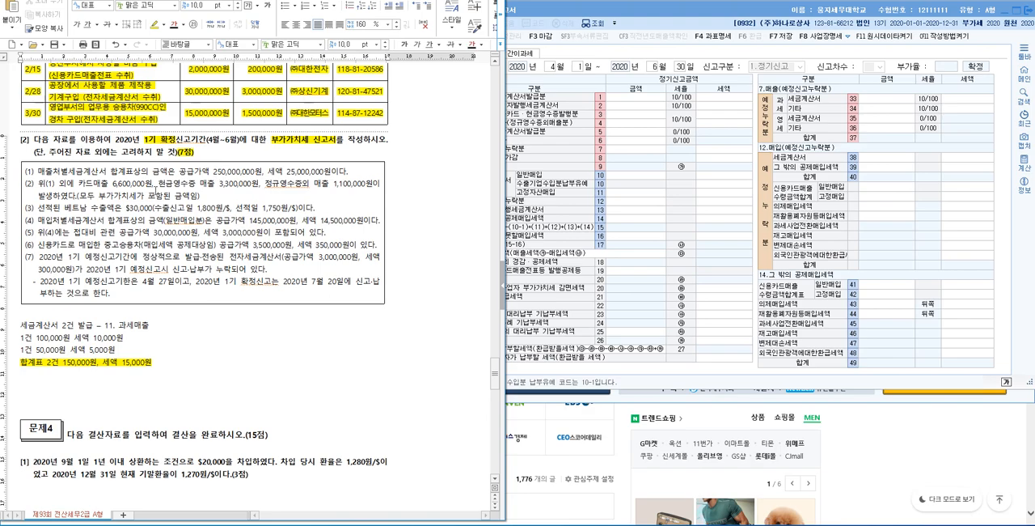
Step: In the 부가가치세신고서, enter 250,000,000 as the 세금계산서발급분 amount in row 1
left_click_drag(38, 171, 108, 172)
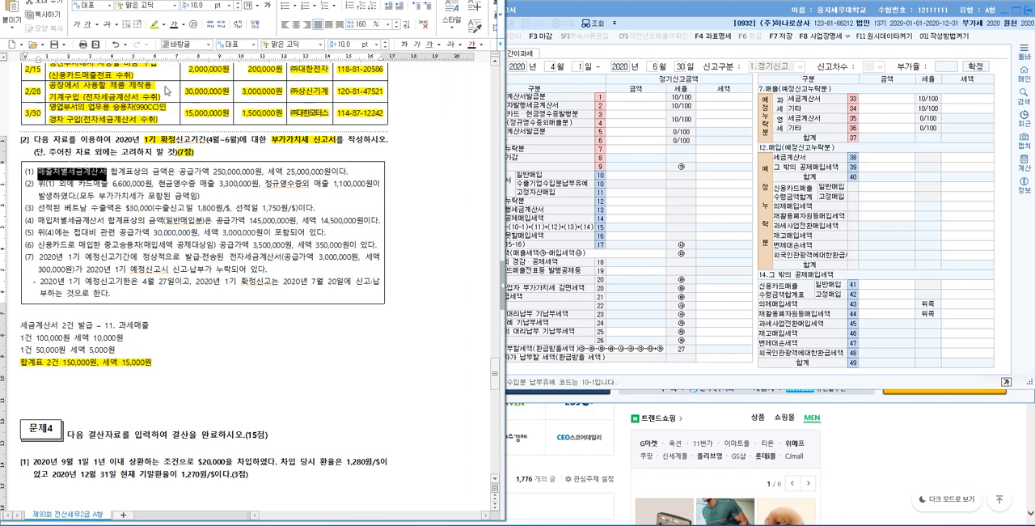
left_click(639, 99)
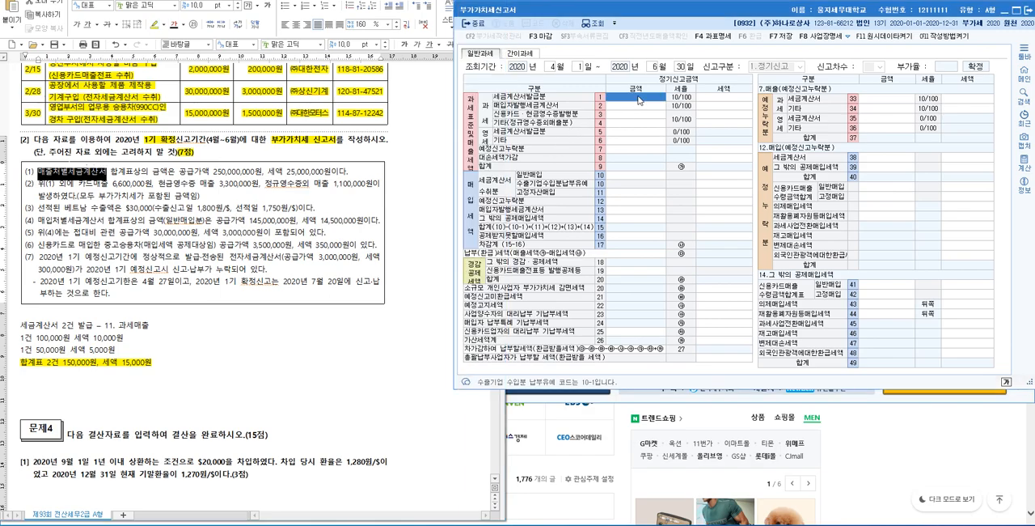
type("250000000")
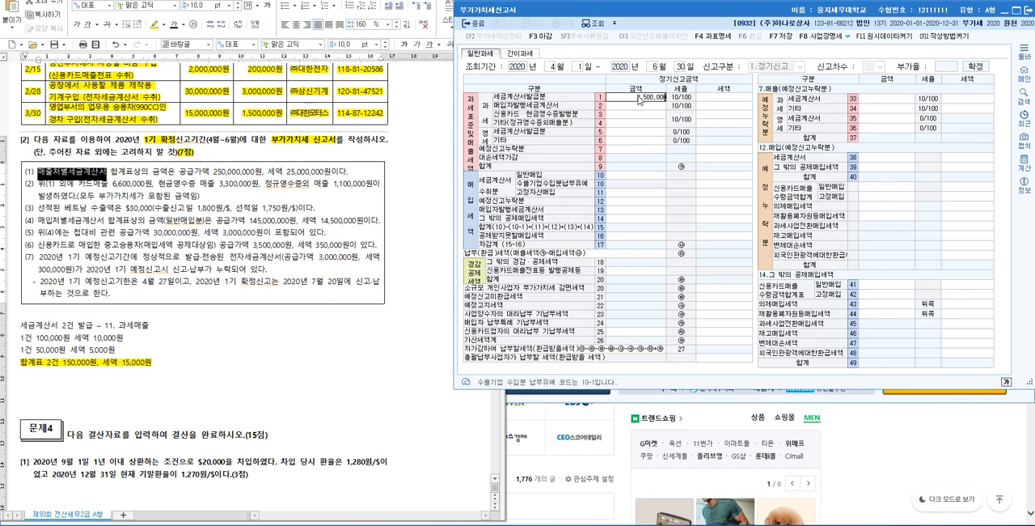
key("Return")
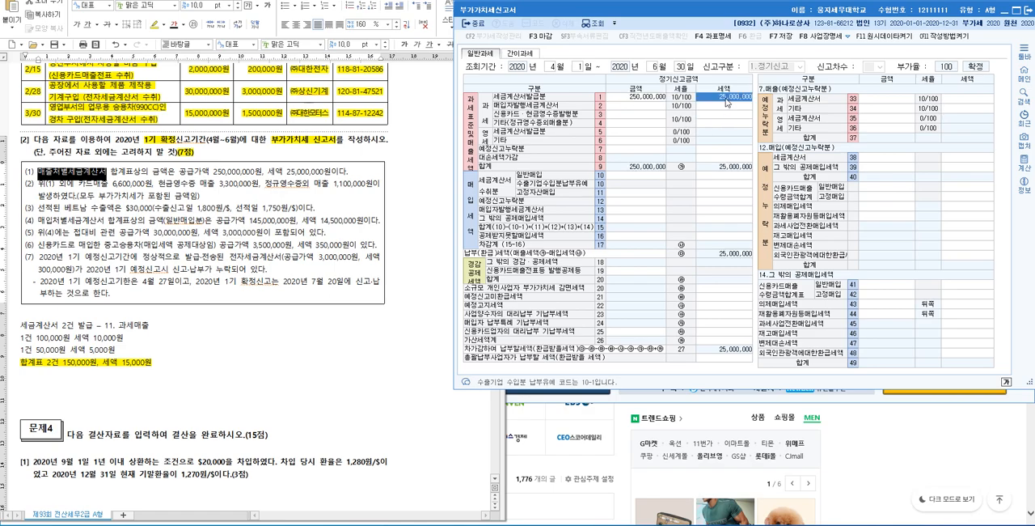
Step: Back in the exam document, highlight item (1) on the 매출처별세금계산서 합계표 amounts in yellow
left_click(397, 211)
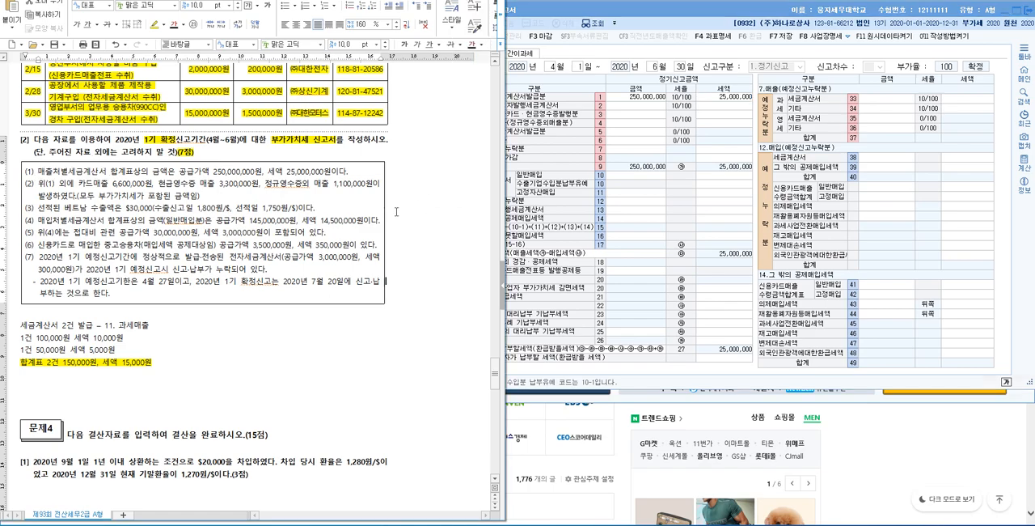
left_click_drag(349, 172, 24, 172)
left_click(156, 26)
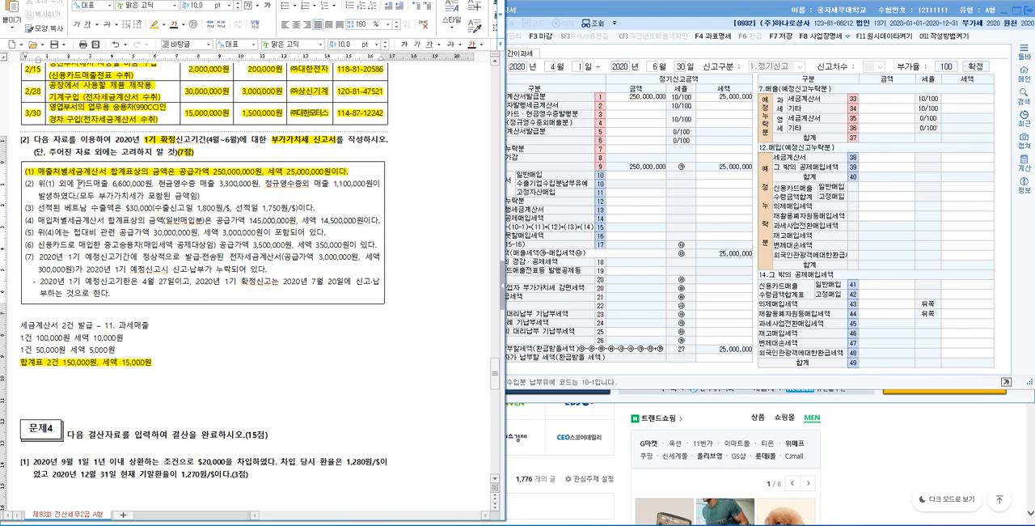
Step: Make room above the 세금계산서 notes and write "카드매출 6,600,000원(VAT포함)" for the card sales of item (2)
left_click_drag(77, 185, 152, 184)
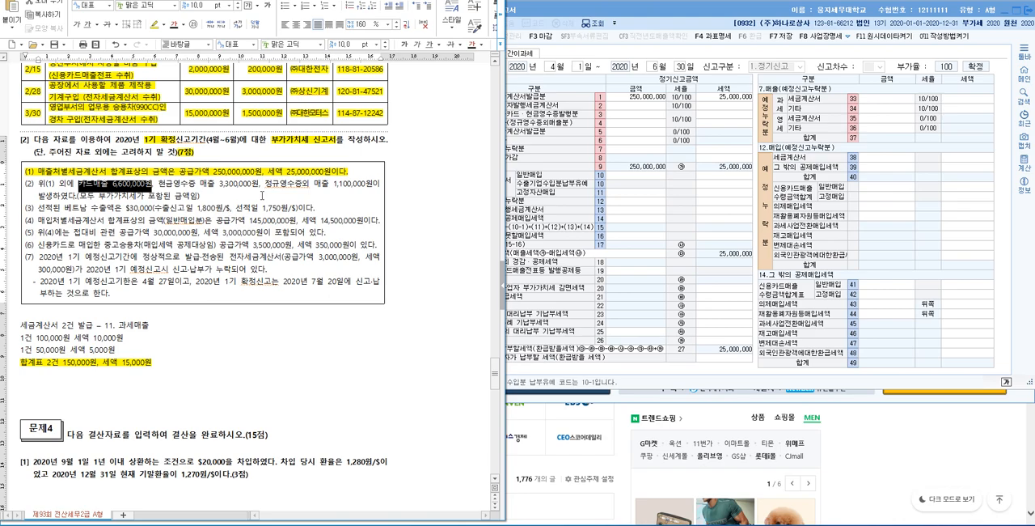
left_click(334, 319)
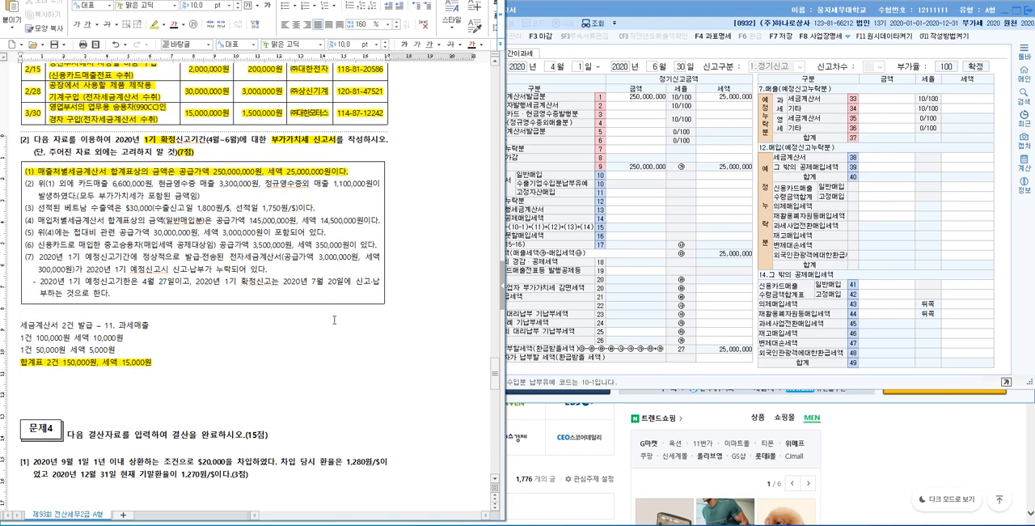
key("Return")
key("Return")
key("Return")
key("Return")
key("Return")
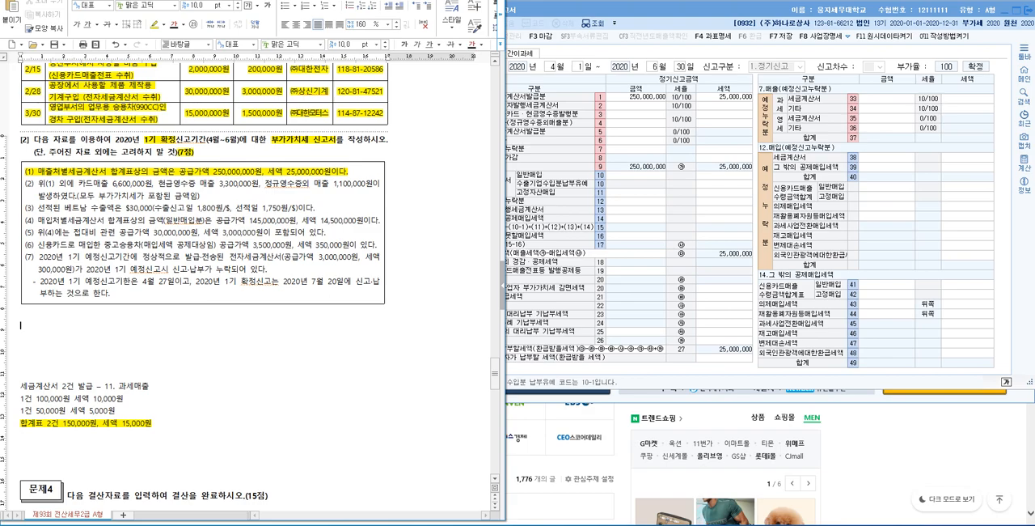
type("카드매출 6,600,000원(VAT포함)")
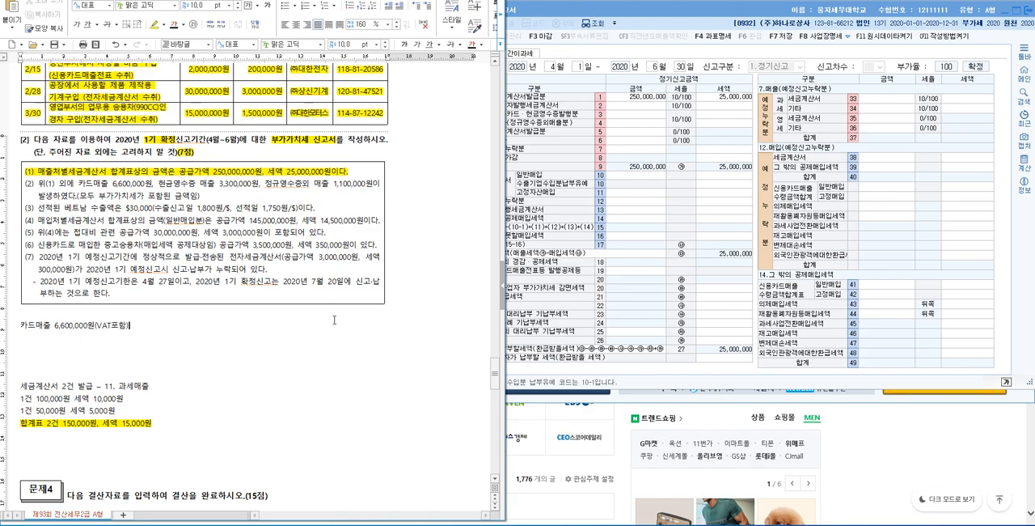
Step: Add the line "현금영수증 매출 3,300,000원(VAT포함)" under the card sales note
key("Return")
type("현금영수증 매출 3,300,000")
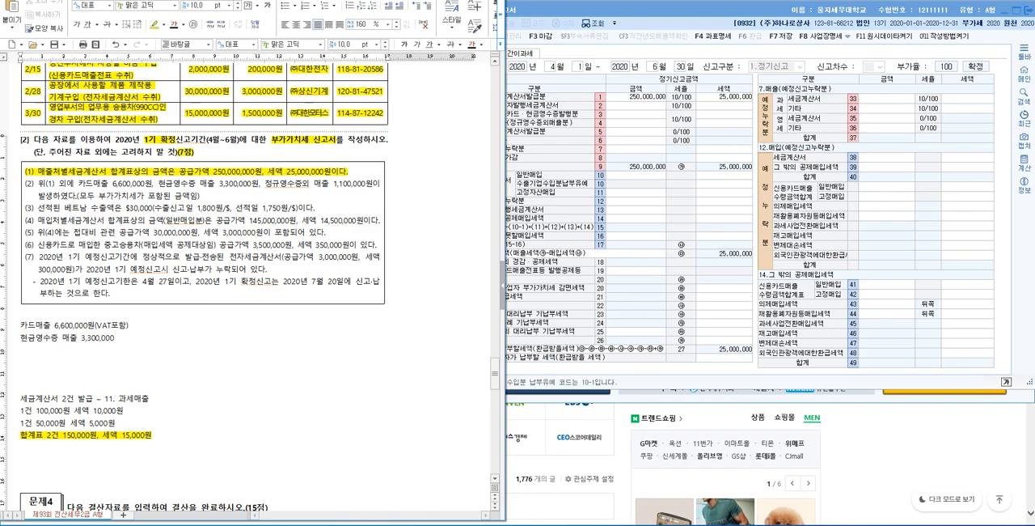
type("원(VAT포함)")
Step: Add the line "정규영수증외매출 1,100,000원(VAT포함)" under the cash receipt note
key("Return")
type("정규영수증외매출 1,100,000원")
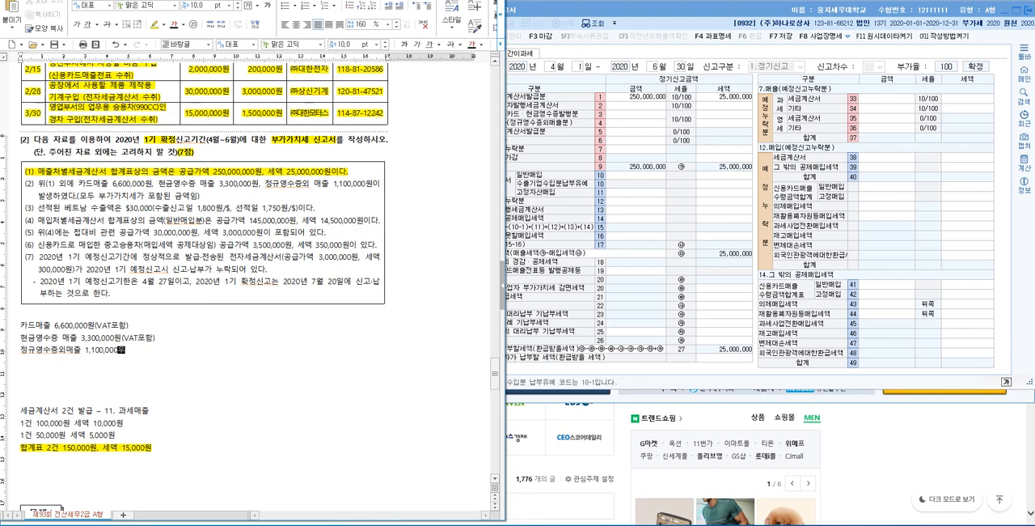
type("(VAT포함)")
Step: Append ": 공급가액 6,000,000원 VAT 600,000원" to the 카드매출 line
left_click(136, 325)
type(": 공급가액 6,000,000원 VAt")
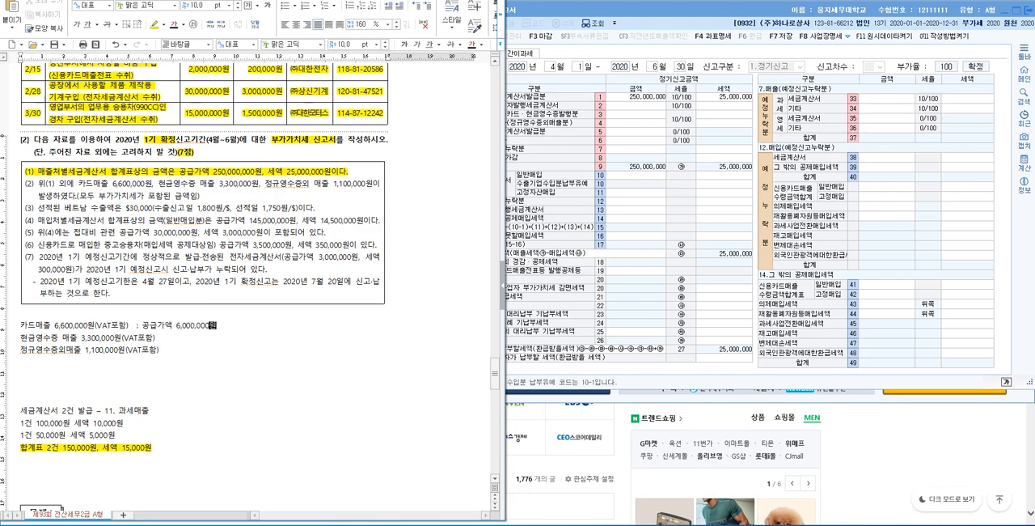
type(" 600,000")
type("dnjs")
key("BackSpace")
key("BackSpace")
key("BackSpace")
key("BackSpace")
type("원")
key("BackSpace")
type("T")
Step: Append ": 공급가액 3,000,000원 VAT 300,000원" to the 현금영수증 매출 line
key("Down")
type(": ")
type("rhdrm")
key("BackSpace")
key("BackSpace")
key("BackSpace")
key("BackSpace")
key("BackSpace")
type("공급가액 3,000,000")
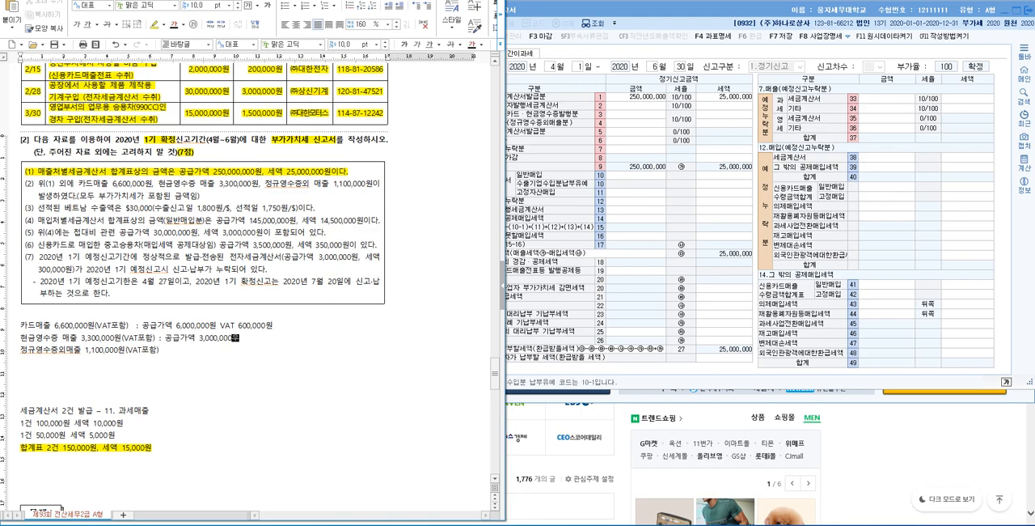
type("원 ")
type("VAT")
type(" 300,000")
type("dnjs")
key("BackSpace")
key("BackSpace")
key("BackSpace")
key("BackSpace")
type("원")
Step: Complete the 정규영수증외매출 line with "공급가액 1,000,000원 VAT 100,000원"
key("Down")
type("1,000,00")
type("공급가액 1,000,00")
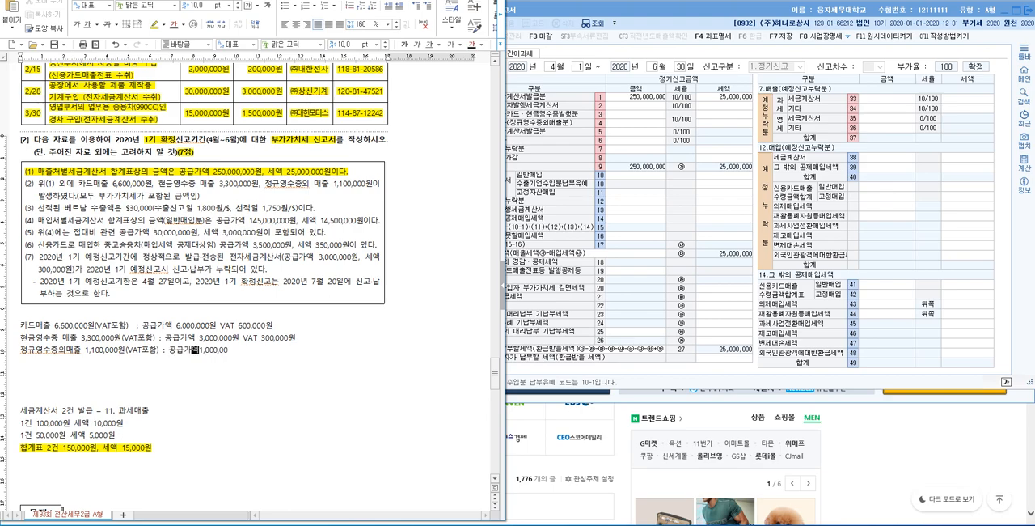
type("0원 VAT 100,000원")
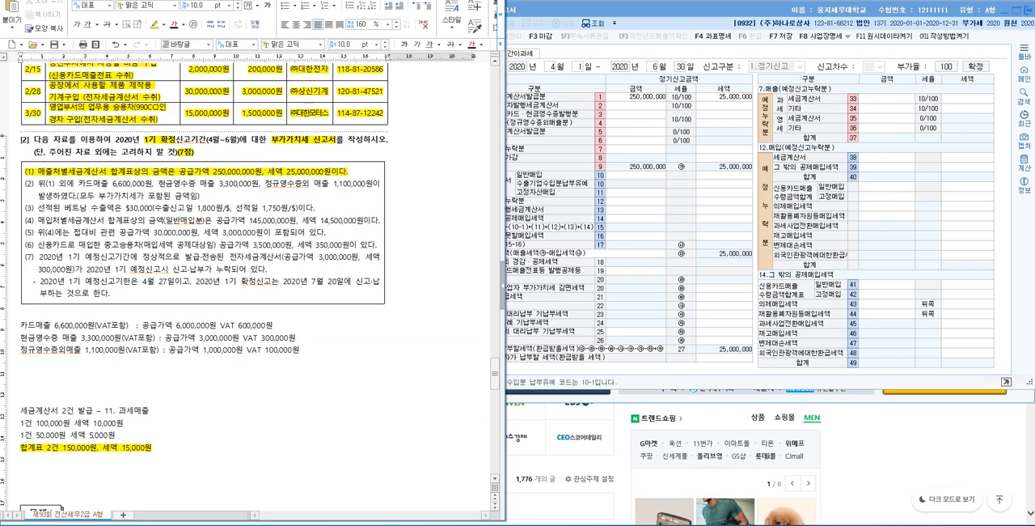
Step: Narrow the document window to uncover the 부가가치세신고서 and select the 신용카드·현금영수증발행분 amount in row 3
left_click_drag(502, 154, 450, 170)
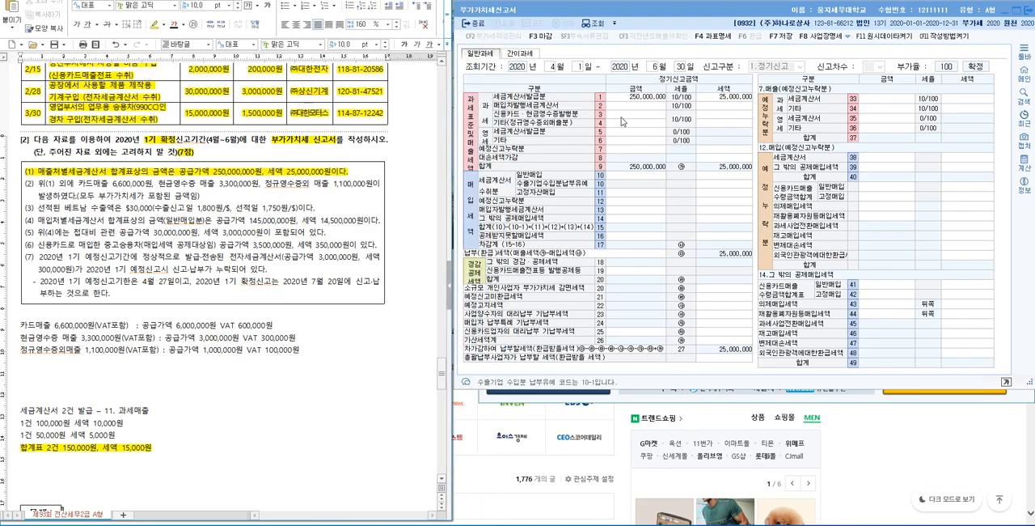
left_click(612, 107)
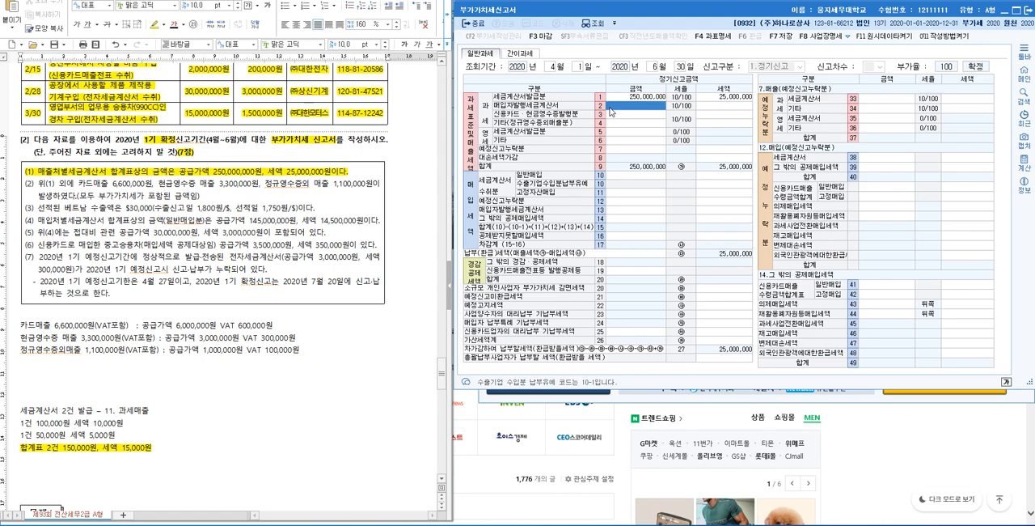
left_click(615, 210)
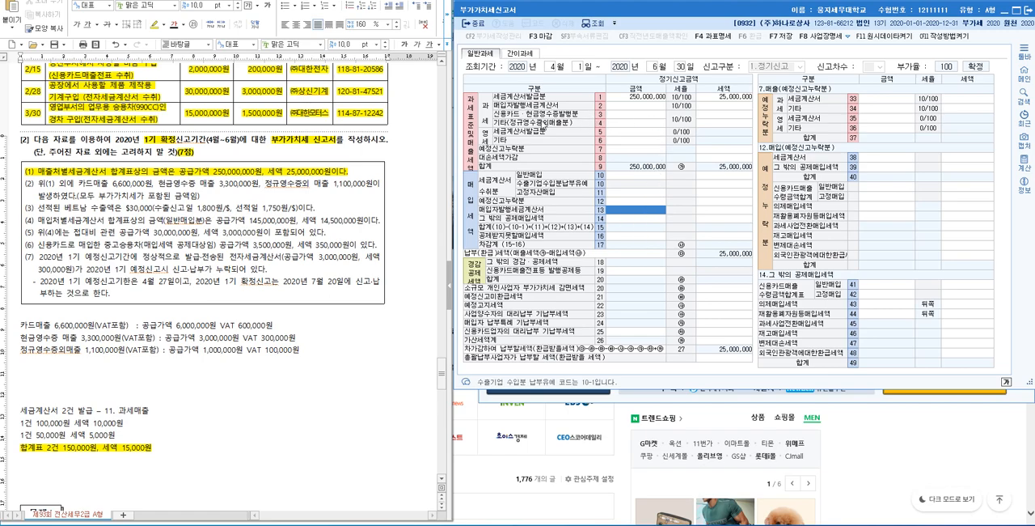
left_click(615, 117)
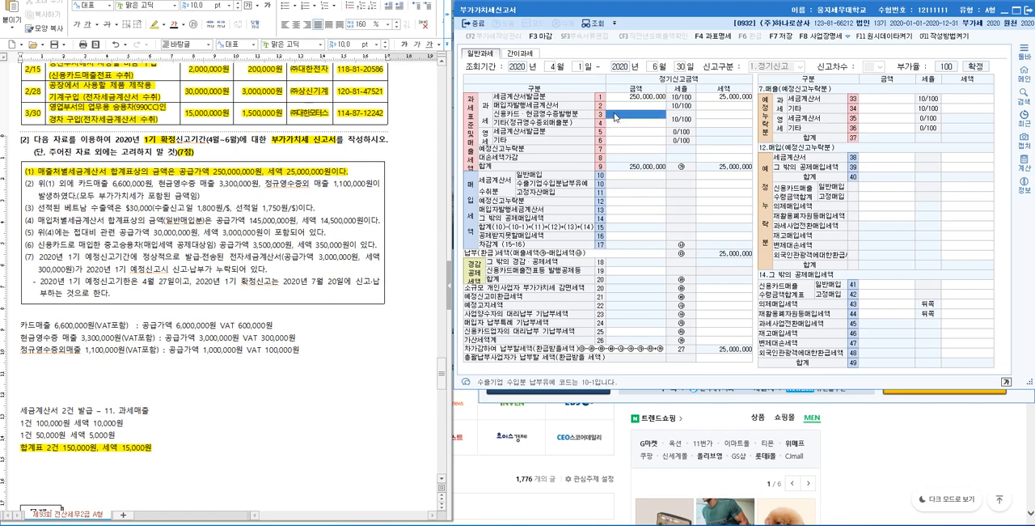
Step: Insert the subtotal "공급가액 9,000,000원 VAT 900,000원" below the 현금영수증 line of the document and highlight it in yellow
left_click(315, 325)
left_click(315, 338)
key("Return")
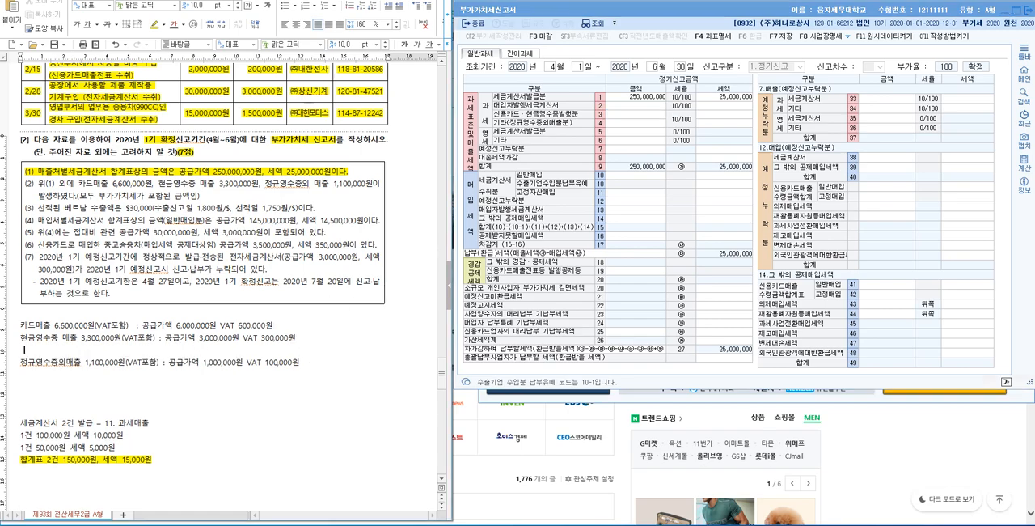
type("공급가액 예,000,000원 VAT 900,000")
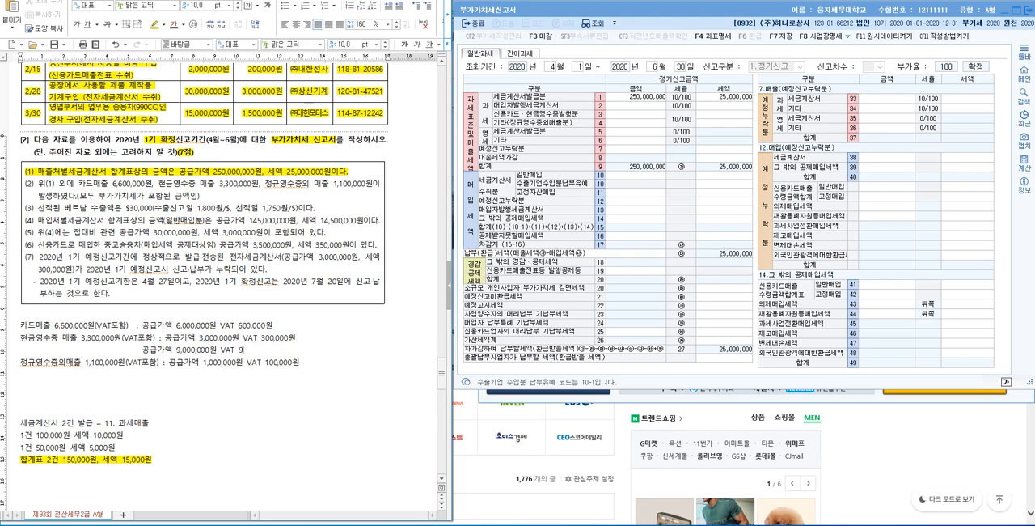
type("원")
left_click_drag(137, 350, 274, 351)
left_click(154, 25)
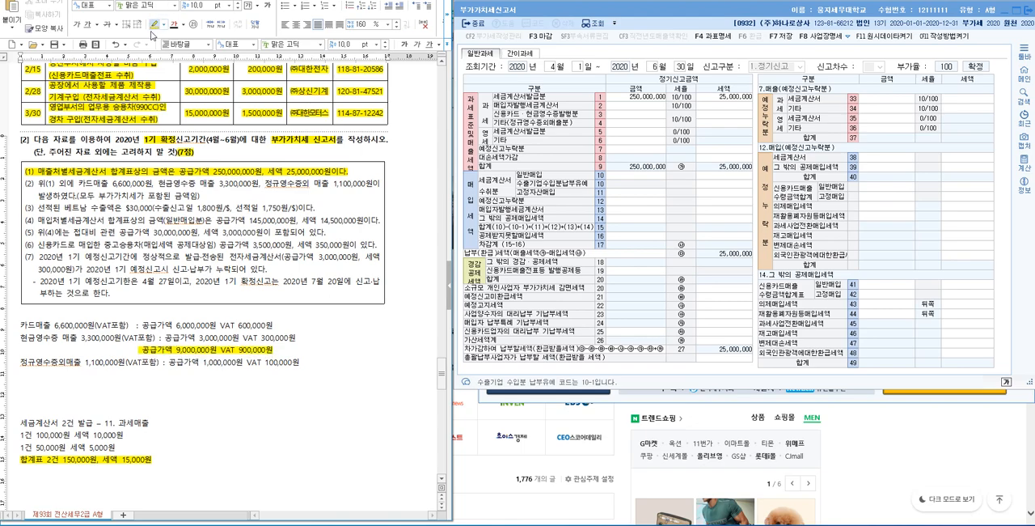
Step: Enter 9,000,000 as the 신용카드·현금영수증발행분 amount in row 3 of the 부가가치세신고서
left_click(636, 115)
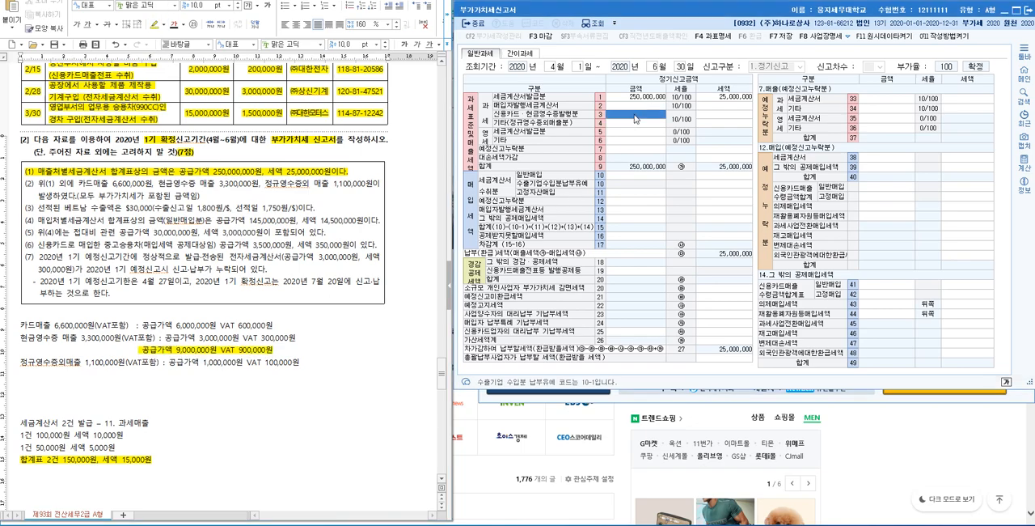
type("9000000")
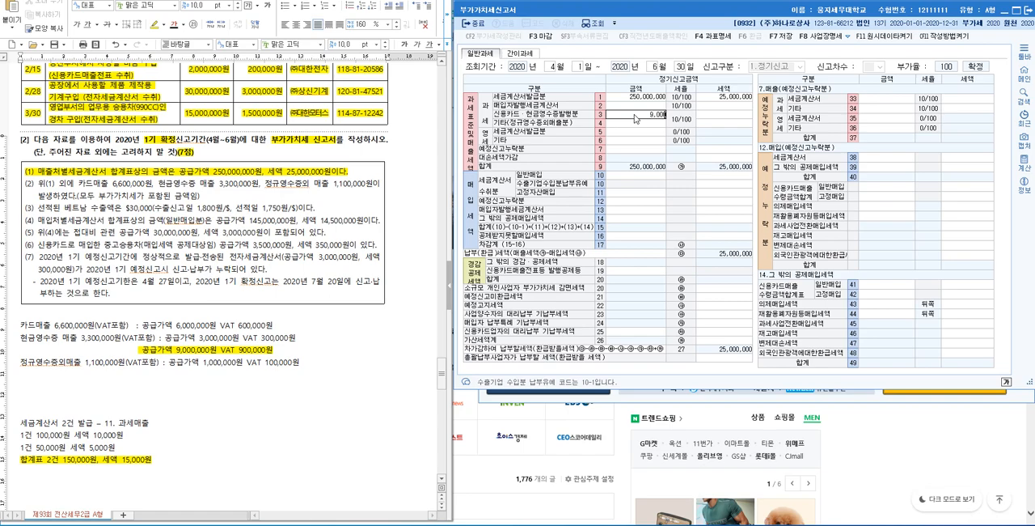
key("Return")
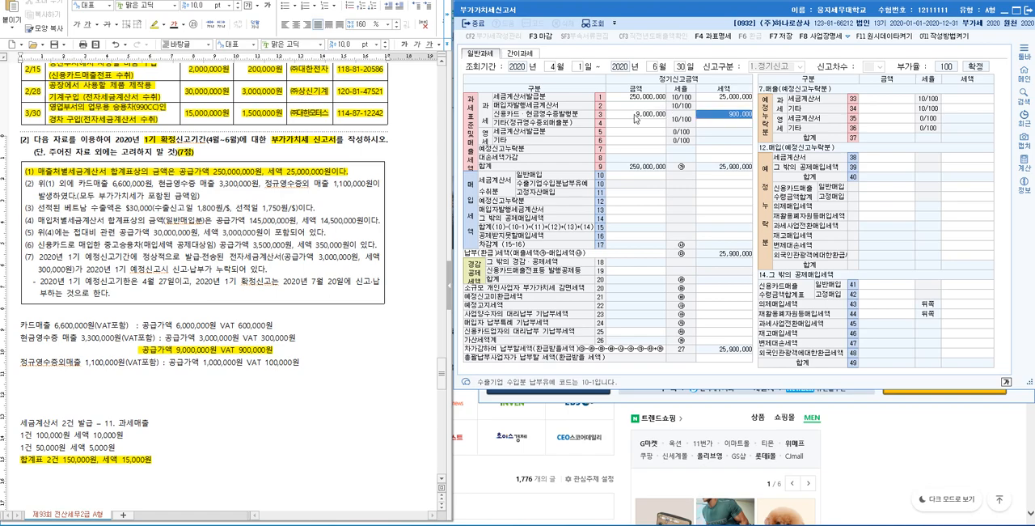
Step: Enter 1,000,000 as the 기타(정규영수증외매출분) amount in row 4 and highlight item (2) of the exam problem in yellow
left_click(82, 366)
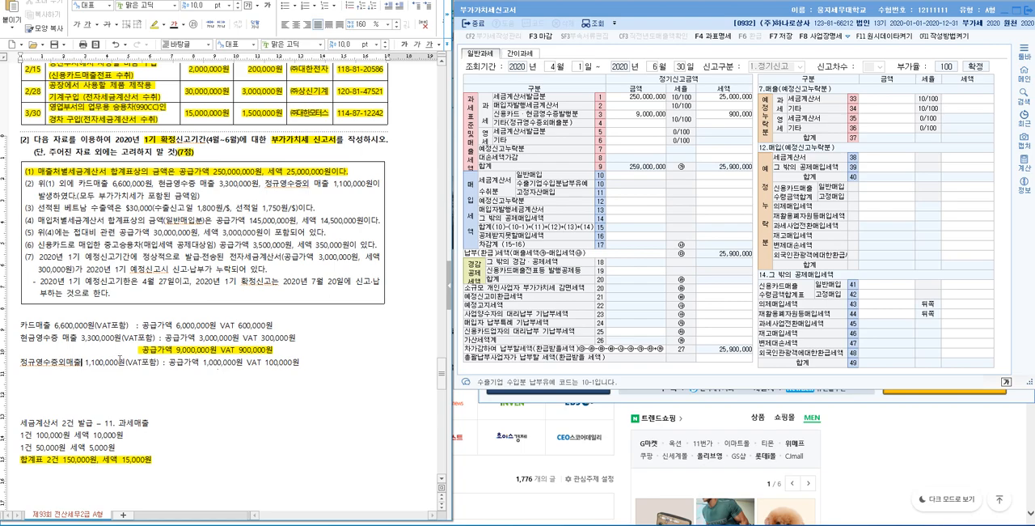
left_click(617, 124)
type("1000000")
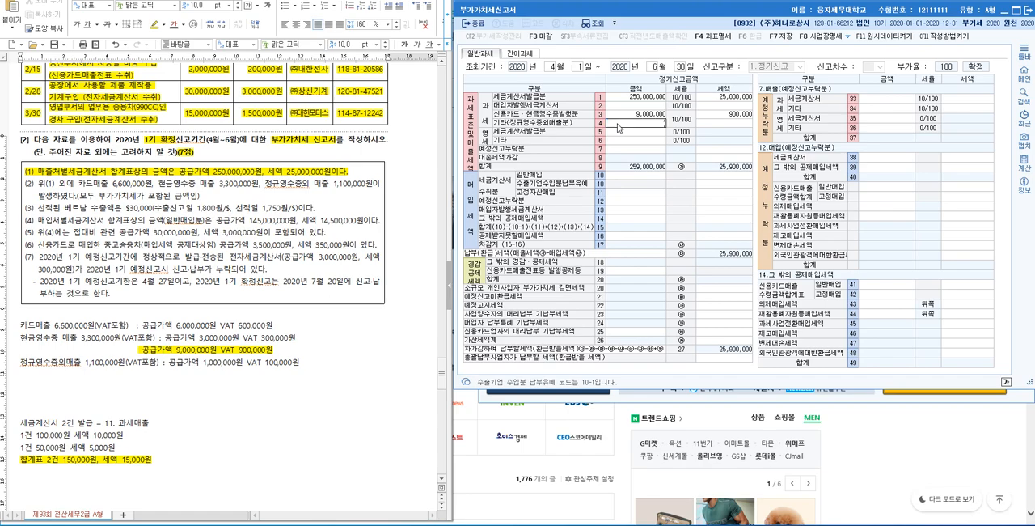
key("Return")
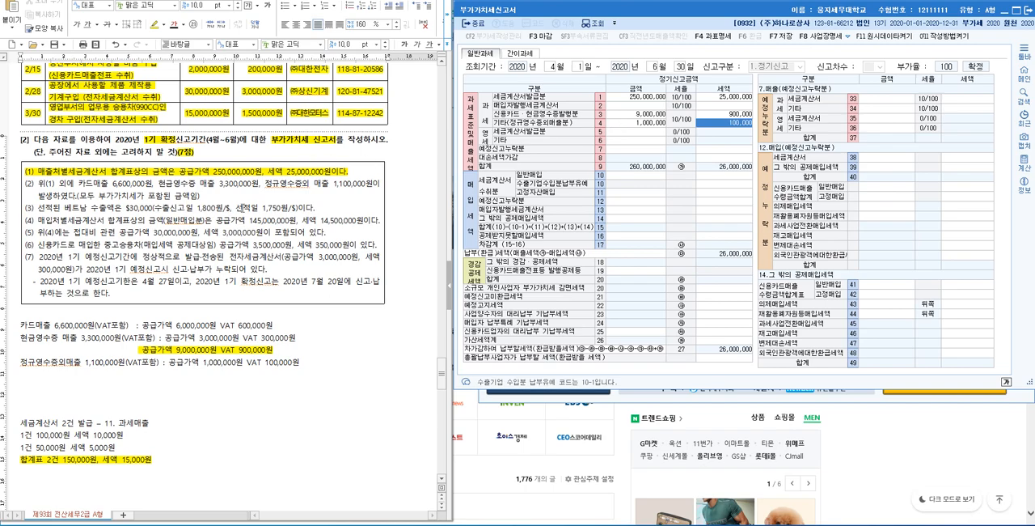
mouse_move(202, 196)
left_mouse_down()
mouse_move(51, 197)
mouse_move(23, 184)
left_mouse_up()
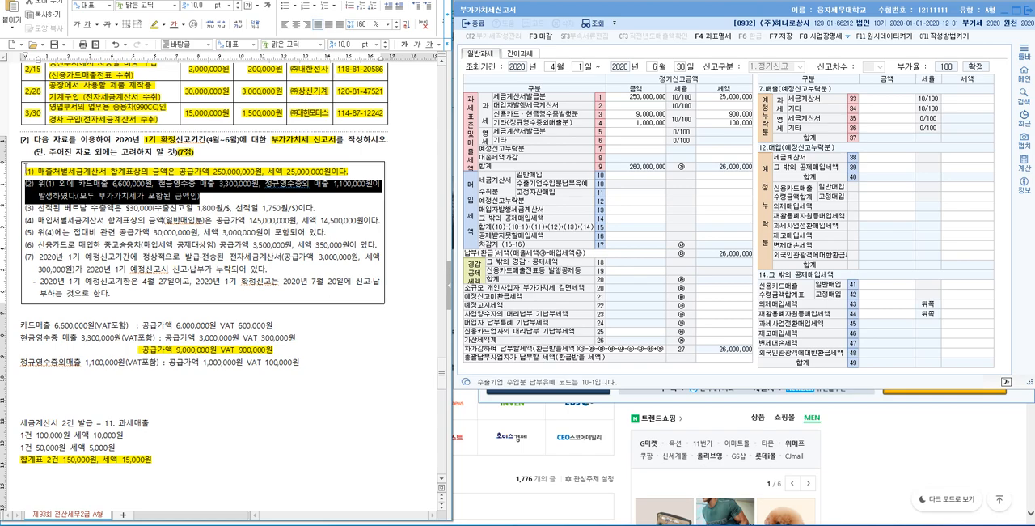
left_click(153, 26)
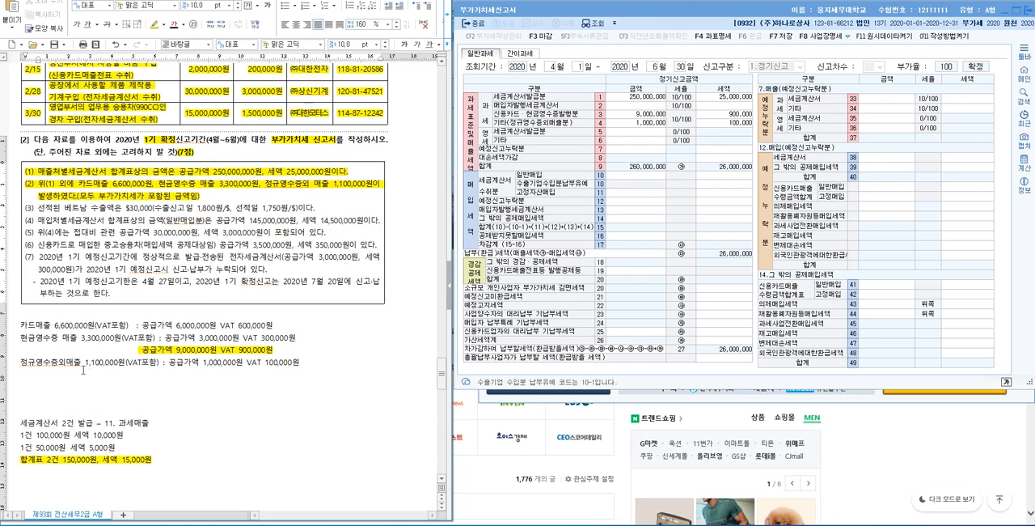
Step: Add the note "외화화폐 수령하였을 때 적용하는 환율 : 공급시기의 환율 사용 : 선적일의 환율" below the 정규영수증외매출 line of the document
key("Return")
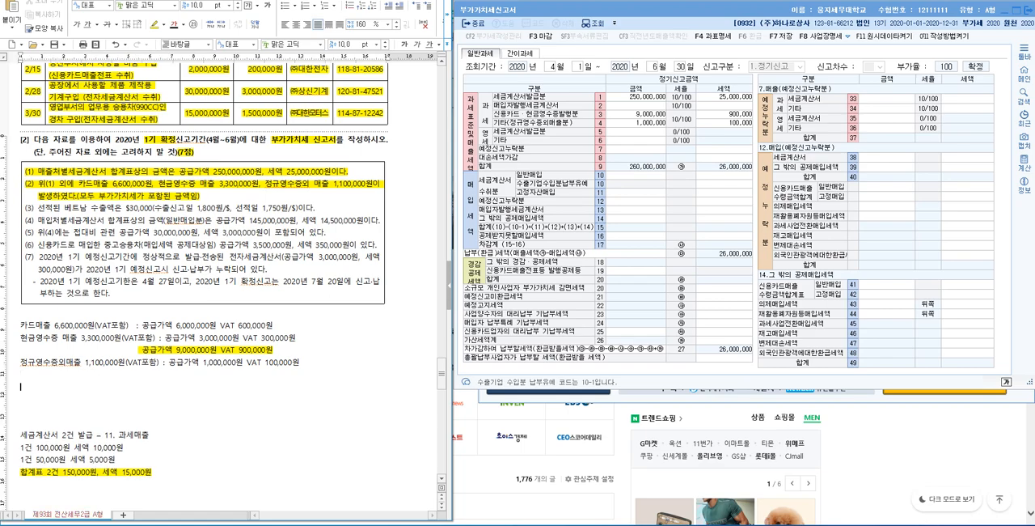
type("외화화폐 수령하였을 때 적용하는 ")
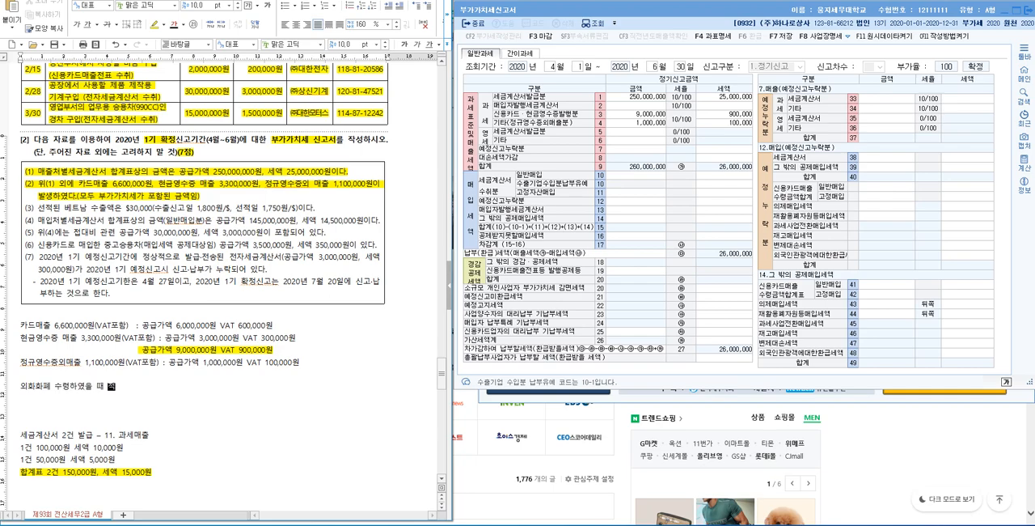
type("환율 : 공급시기의 환율 사용 : 선적일의 환율")
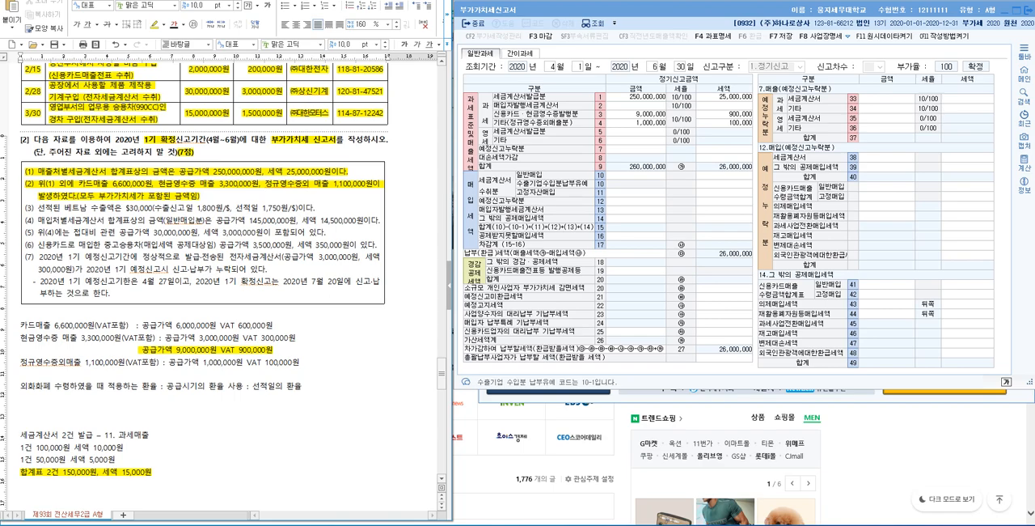
Step: Add the calculation "$30,000 X 1,750원/$ = 과세표준 52,500,000원" on a new line below the exchange-rate note
key("Return")
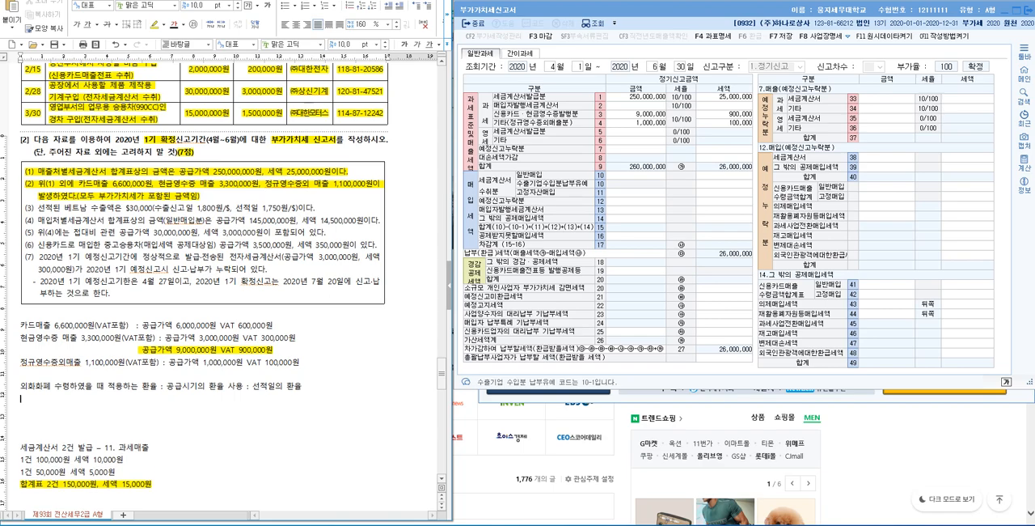
type("$30,000 X")
left_click_drag(234, 208, 297, 208)
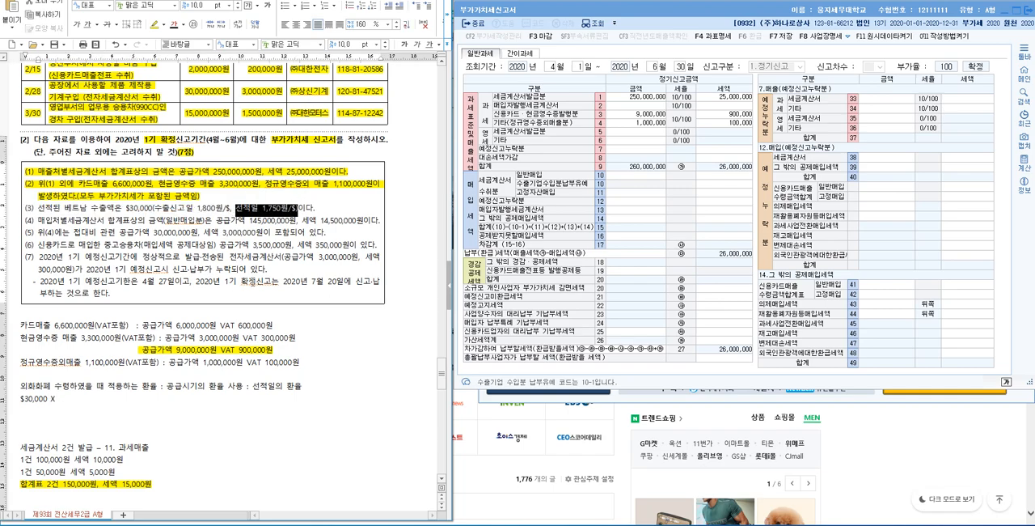
left_click(73, 398)
type("1")
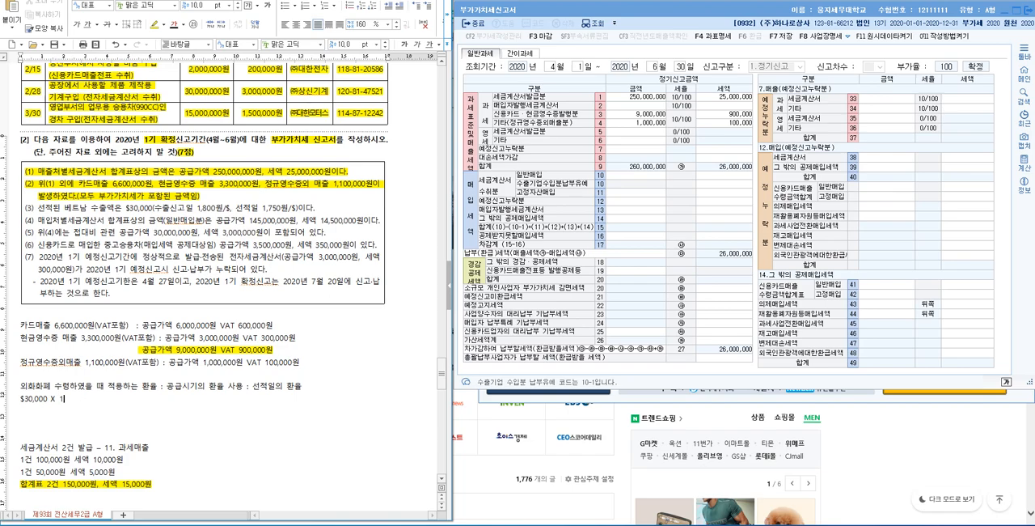
type(",750원/$ =")
type("52,500,000원과세표준")
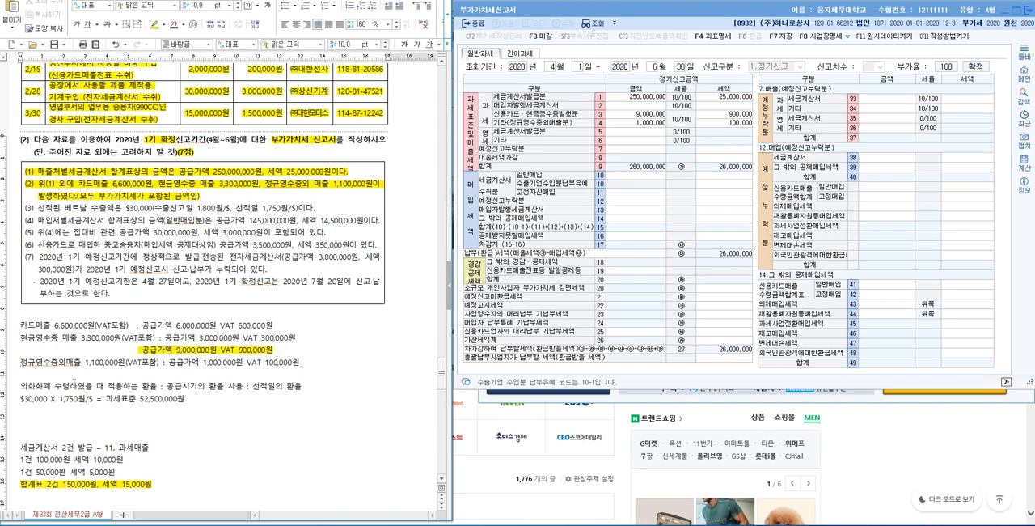
Step: Insert "직수출" in front of $30,000 on the calculation line
left_click_drag(88, 210, 114, 207)
left_click(24, 398)
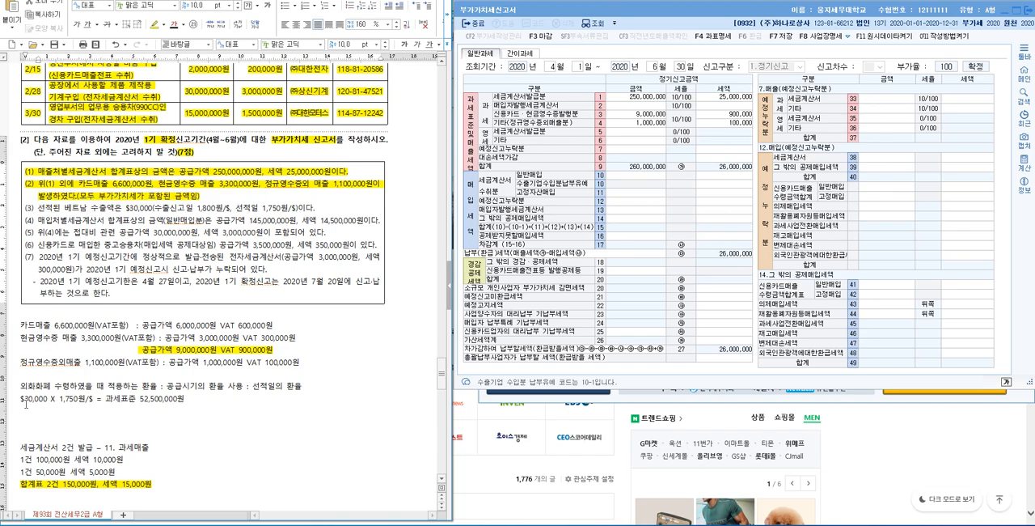
type("직수출")
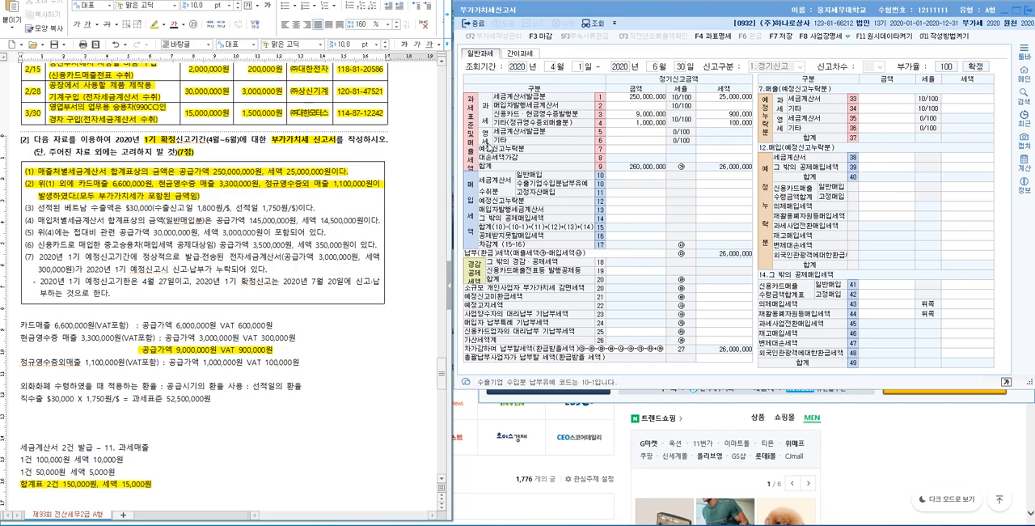
Step: Enter 52,500,000 as the 영세율 기타 amount in row 6 of the 부가가치세신고서
left_click(613, 132)
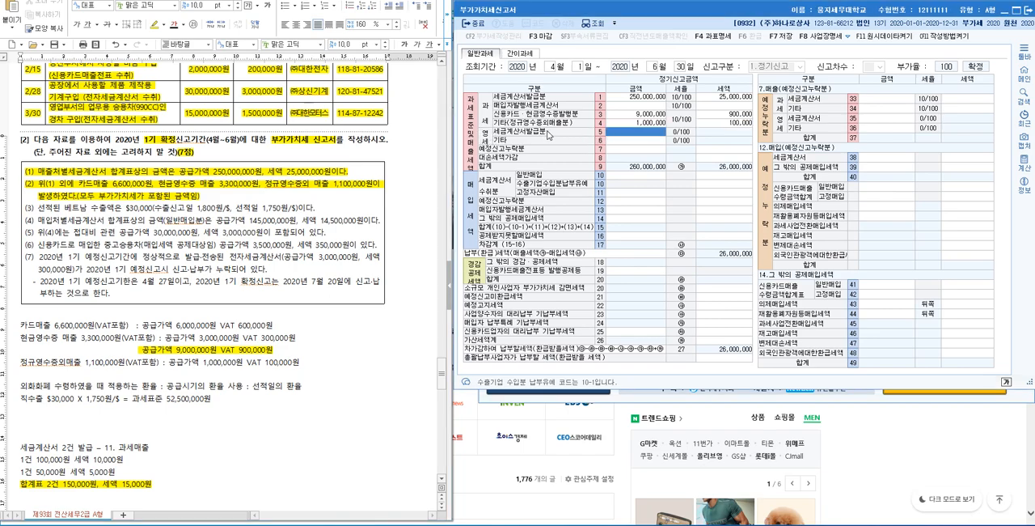
left_click(620, 141)
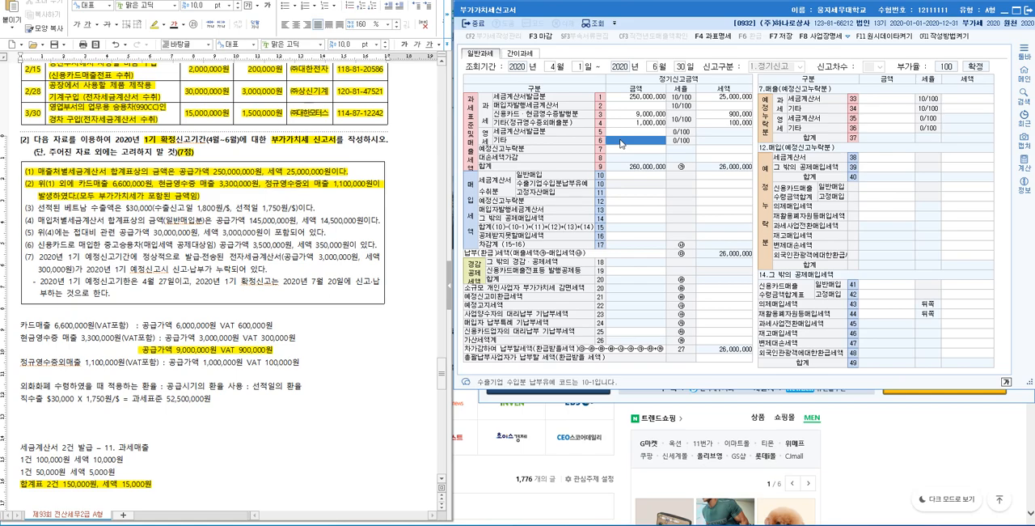
type("52,500,000")
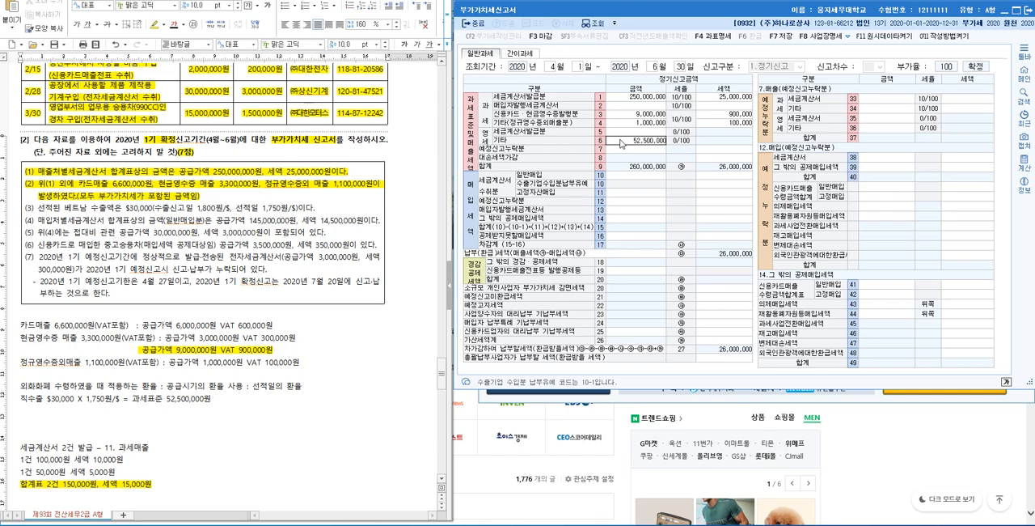
key("Return")
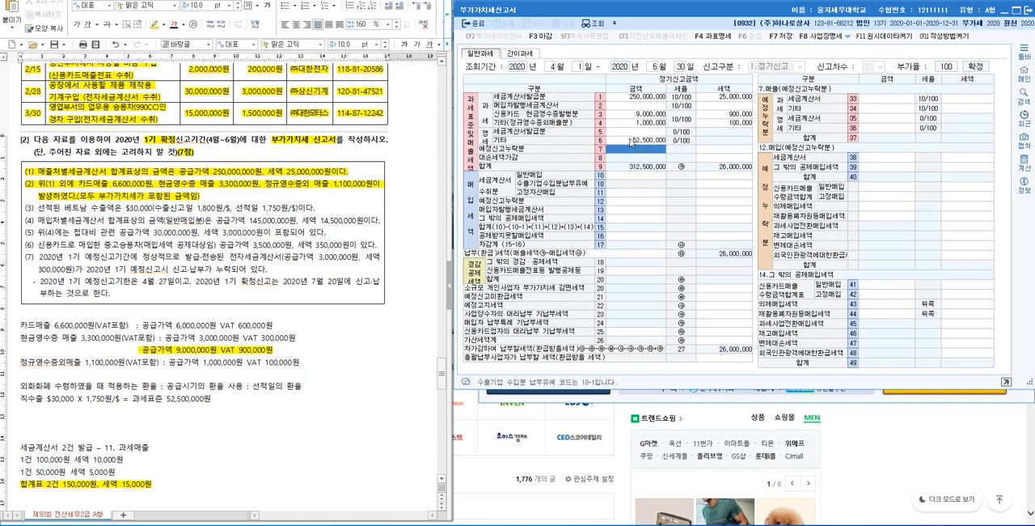
left_click(633, 140)
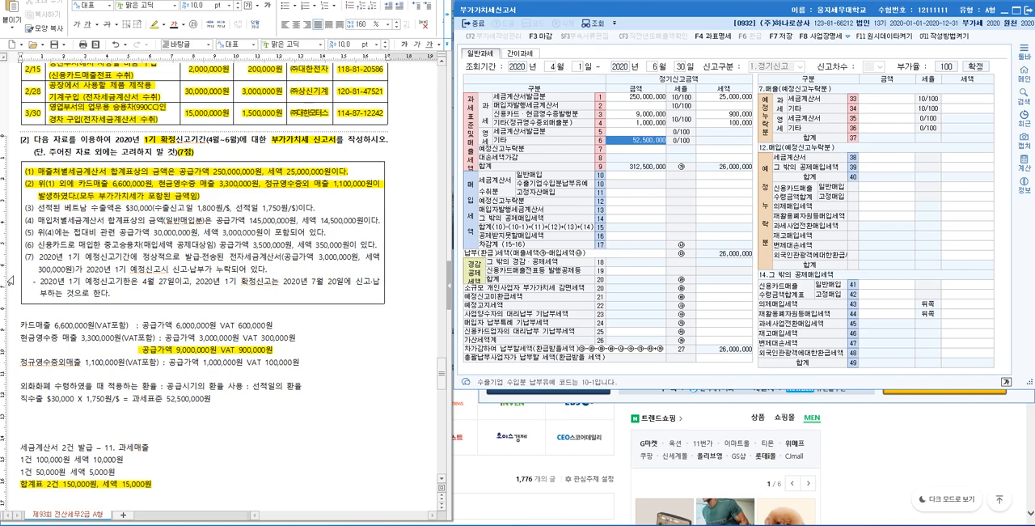
Step: Highlight item (3) on the Vietnam export amount in yellow in the exam document
left_click(29, 208)
left_click_drag(30, 208, 140, 209)
key("shift+Right")
key("shift+Right")
key("shift+Right")
key("shift+Right")
key("shift+Right")
key("shift+Right")
key("shift+Right")
key("shift+Right")
key("shift+Right")
key("shift+Right")
key("shift+Right")
key("shift+Right")
key("shift+Right")
key("shift+Right")
key("shift+Right")
key("shift+Right")
key("shift+Right")
key("shift+Right")
key("shift+Right")
key("shift+Right")
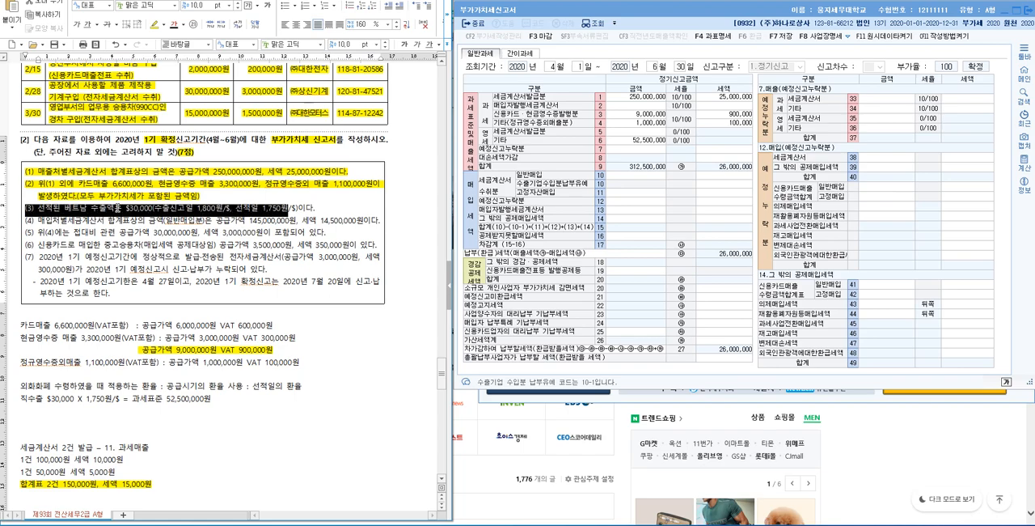
left_click(160, 25)
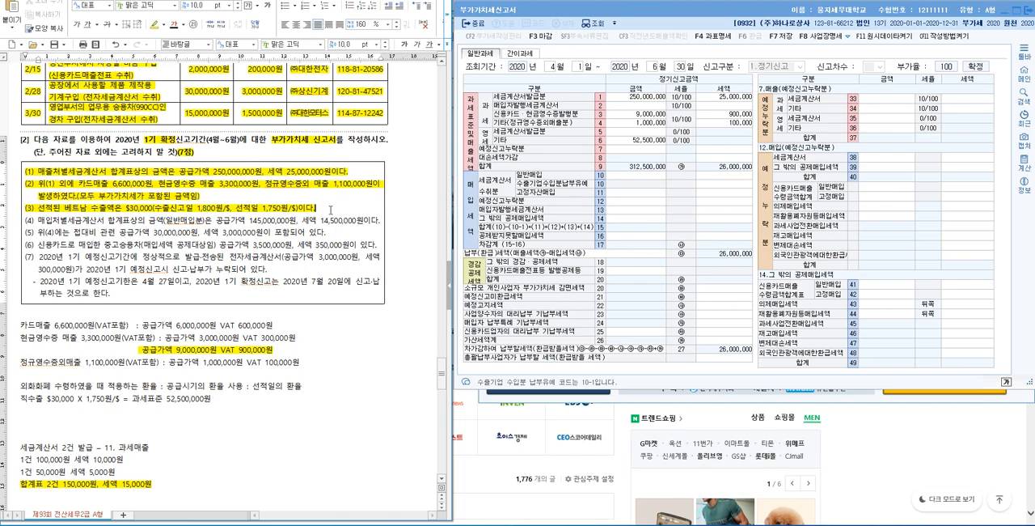
Step: Insert the line "매출 완료" between items (3) and (4) of the exam problem
key("Return")
type("ㅁ매출 원")
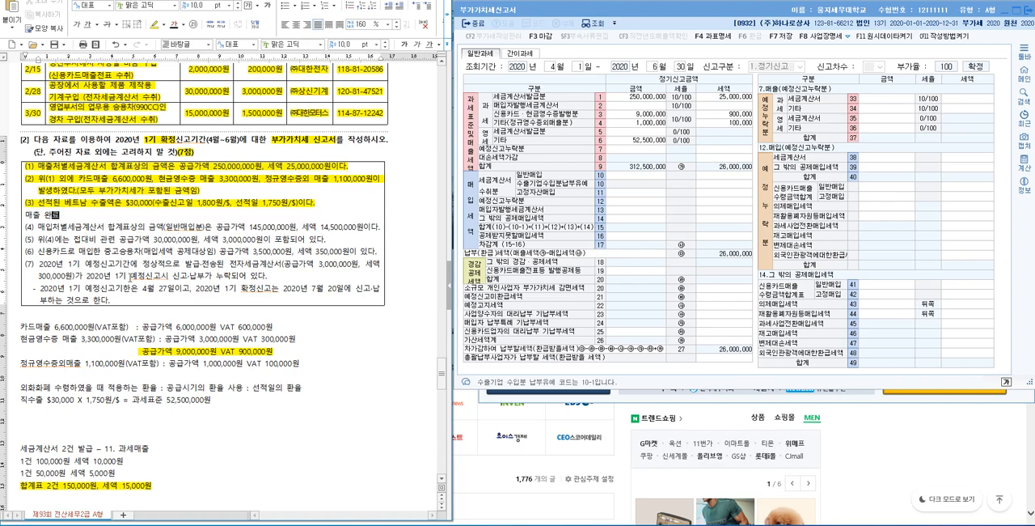
left_click(55, 231)
key("Hangul_Hanja")
left_click(97, 229)
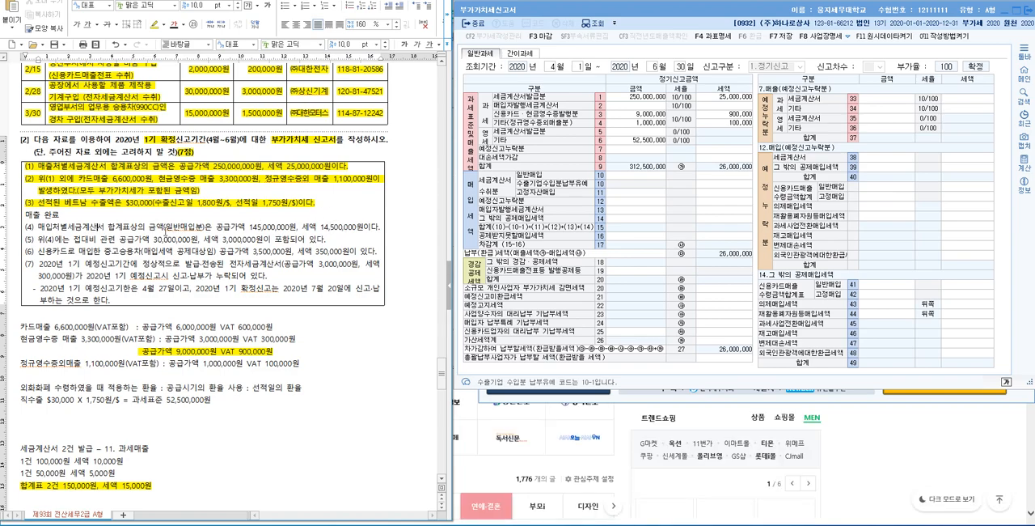
left_click_drag(166, 230, 191, 231)
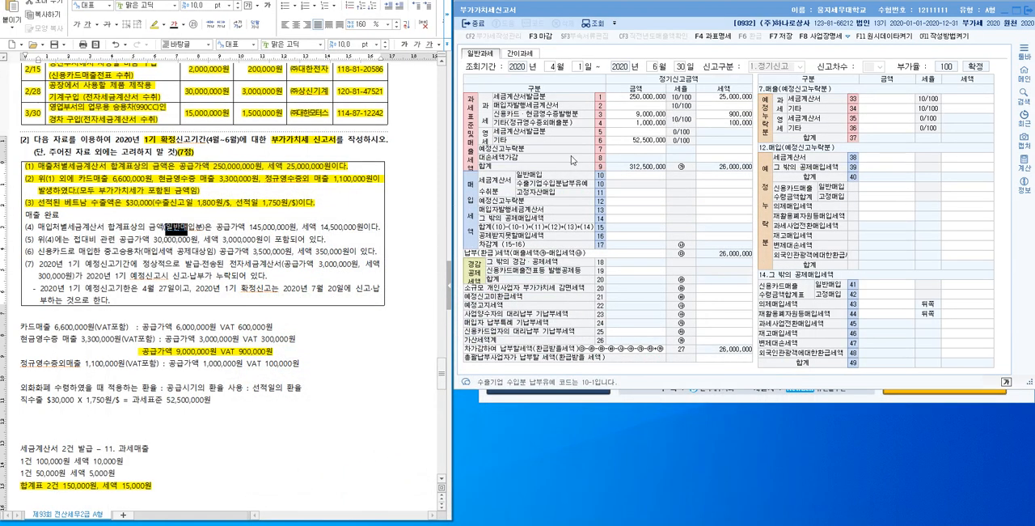
mouse_move(327, 524)
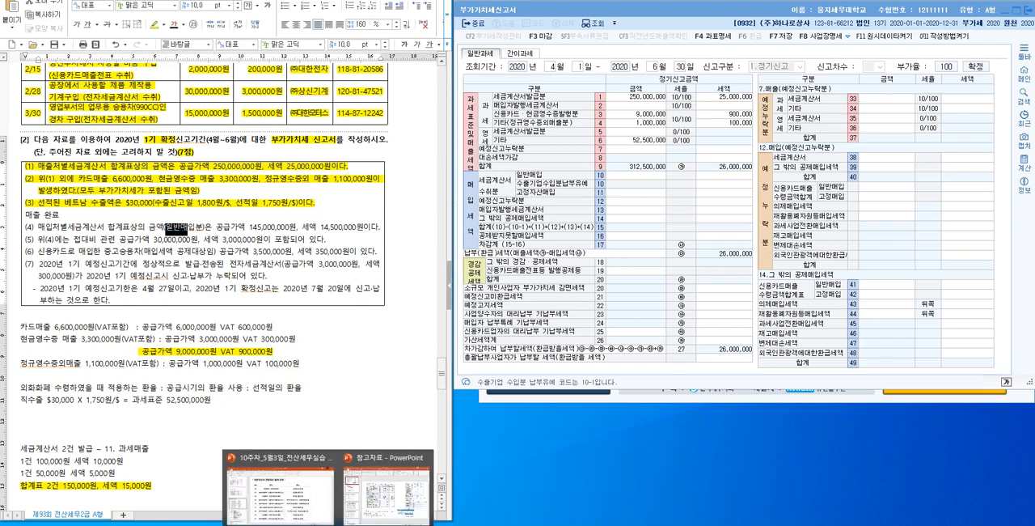
left_click(306, 503)
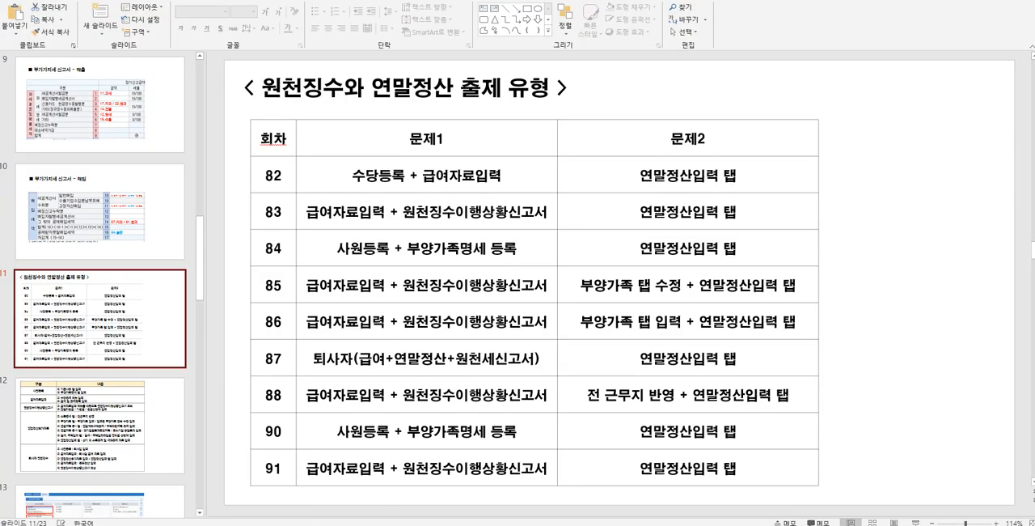
key("alt+Tab")
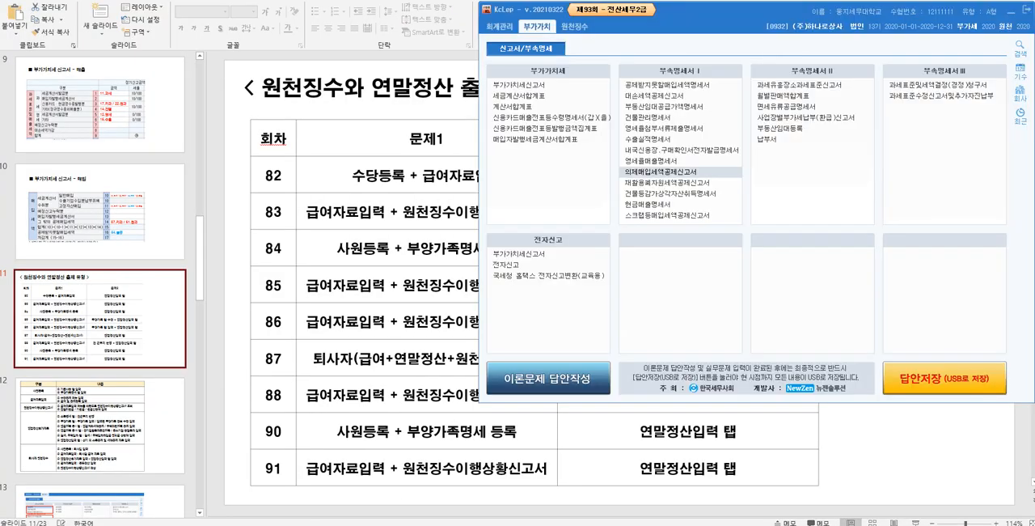
mouse_move(386, 525)
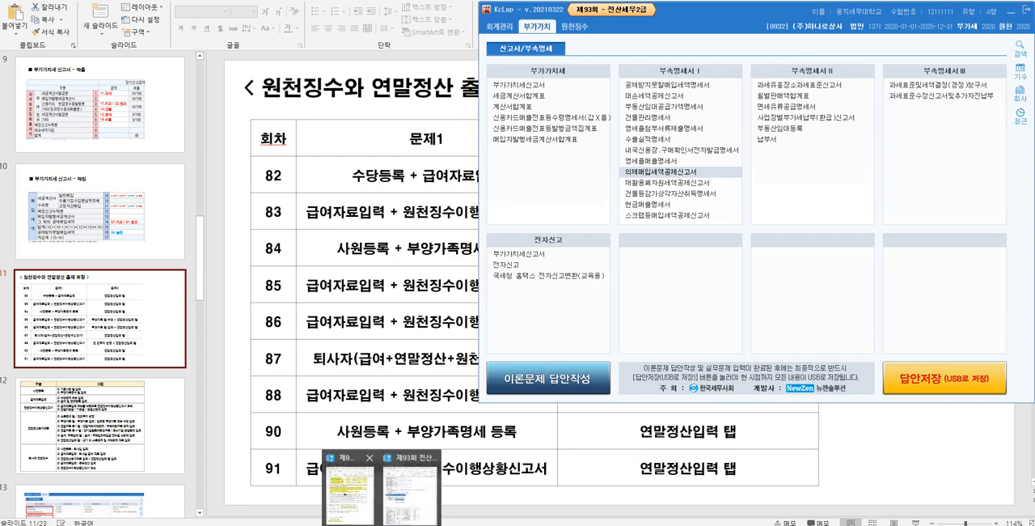
left_click(370, 488)
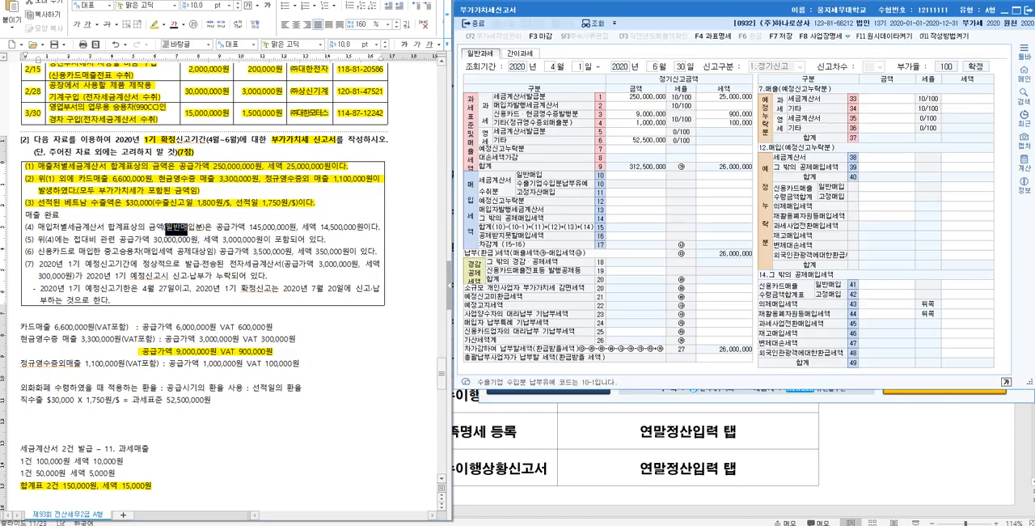
left_click(661, 141)
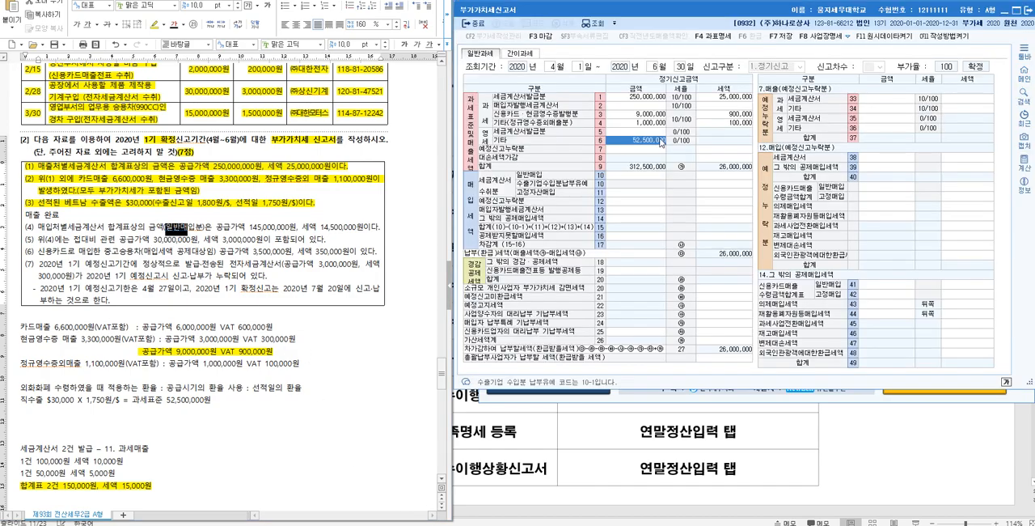
Step: Enter 145,000,000 as the amount and 14,500,000 as the tax for 세금계산서수취분 일반매입 in row 10 of the 부가가치세신고서
left_click(200, 243)
left_click_drag(166, 227, 206, 226)
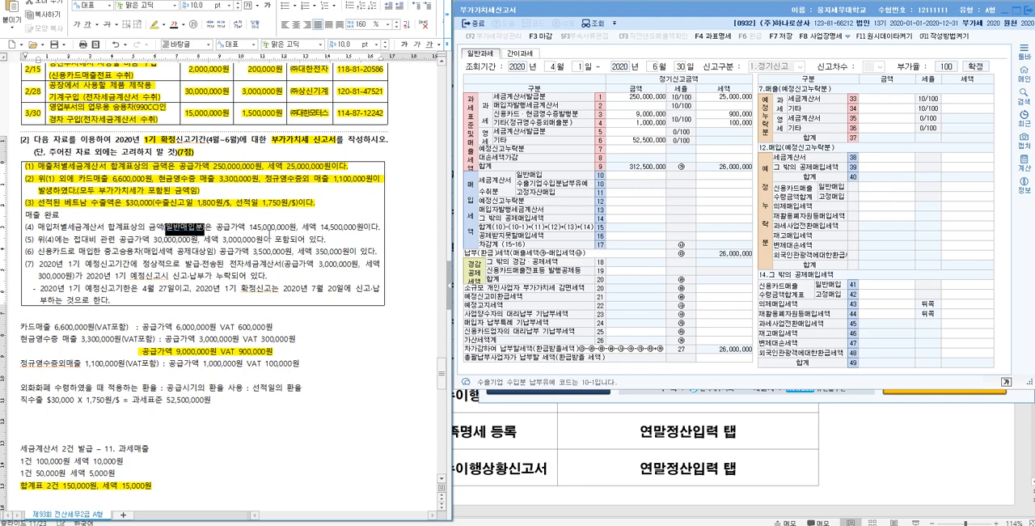
left_click(654, 178)
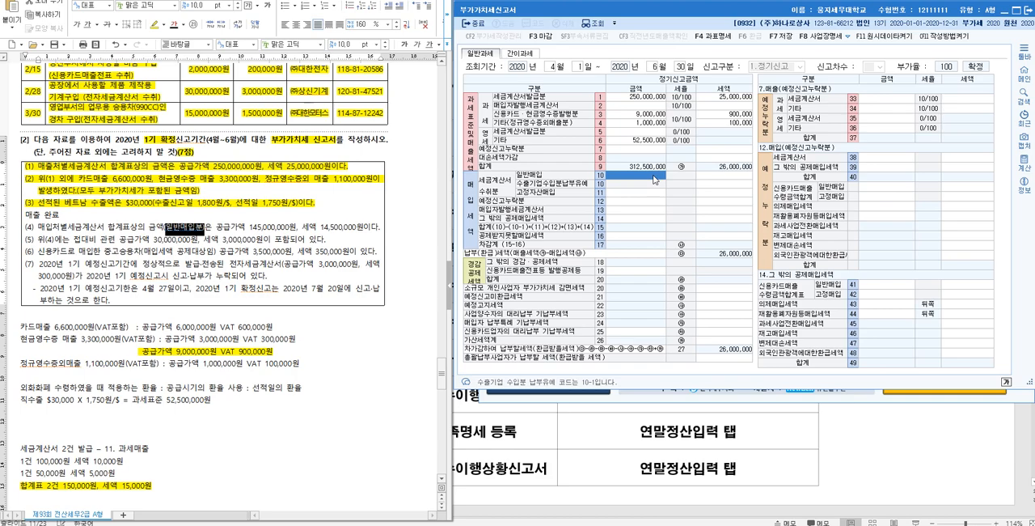
type("1450000")
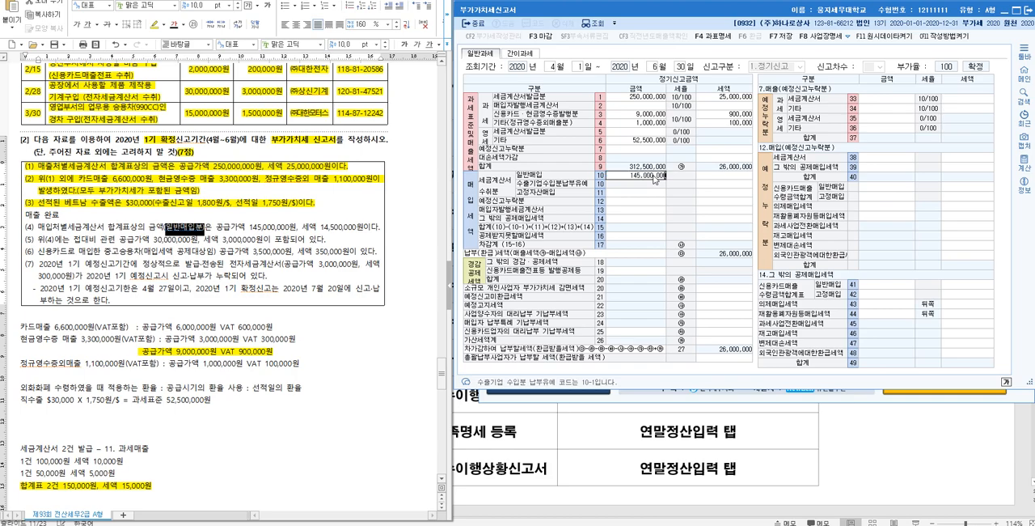
key("Return")
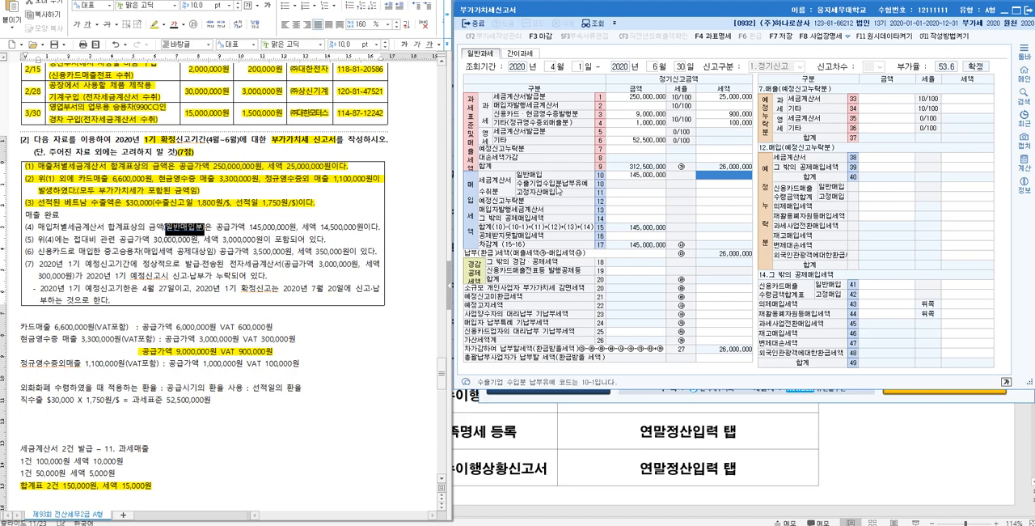
left_click(736, 182)
type("1450000")
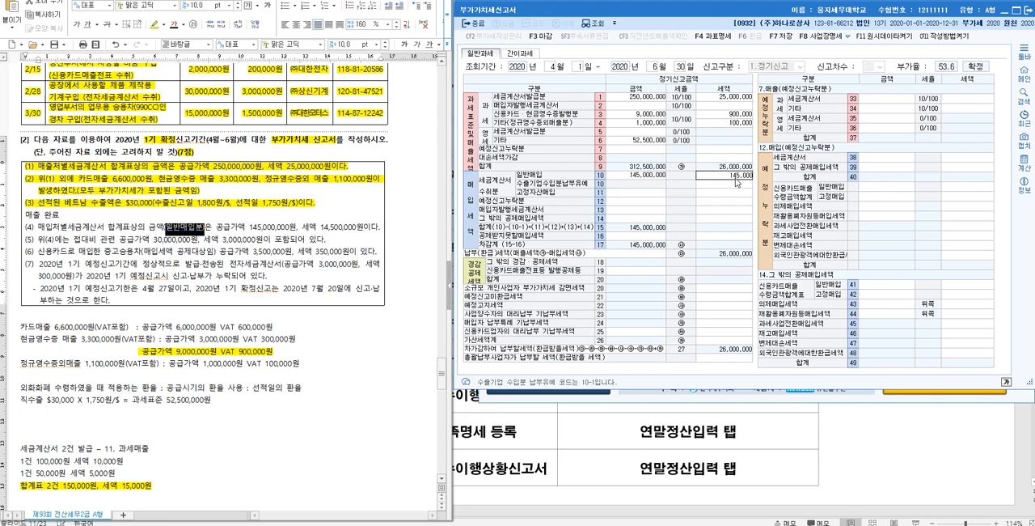
key("Return")
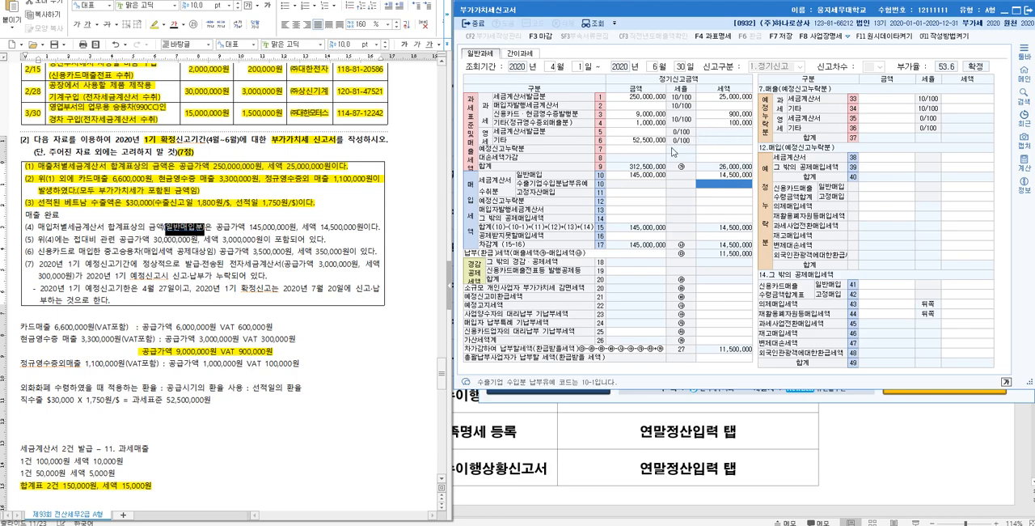
Step: Examine the tax entry for 일반매입 in row 10 and the other purchase rows down to row 14 of the 부가가치세신고서
left_click(724, 177)
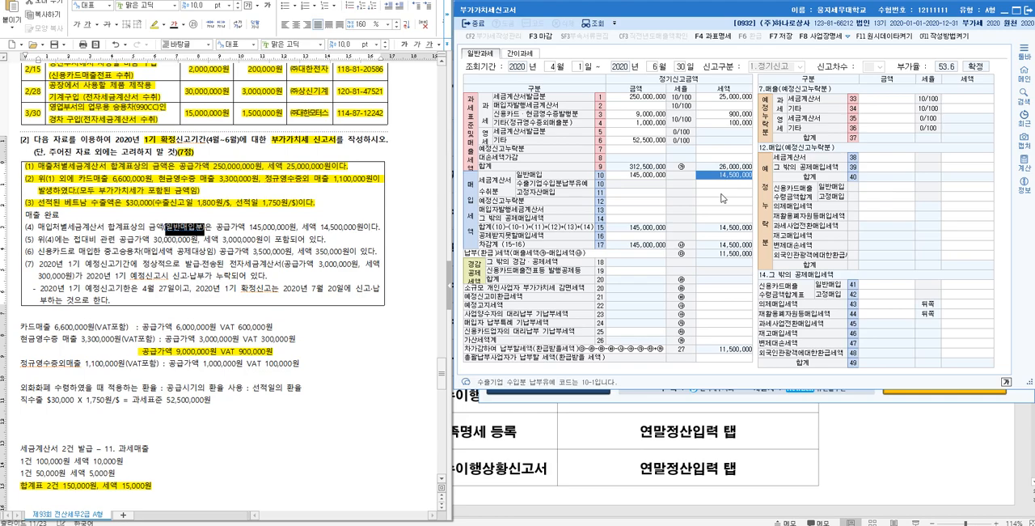
left_click(658, 212)
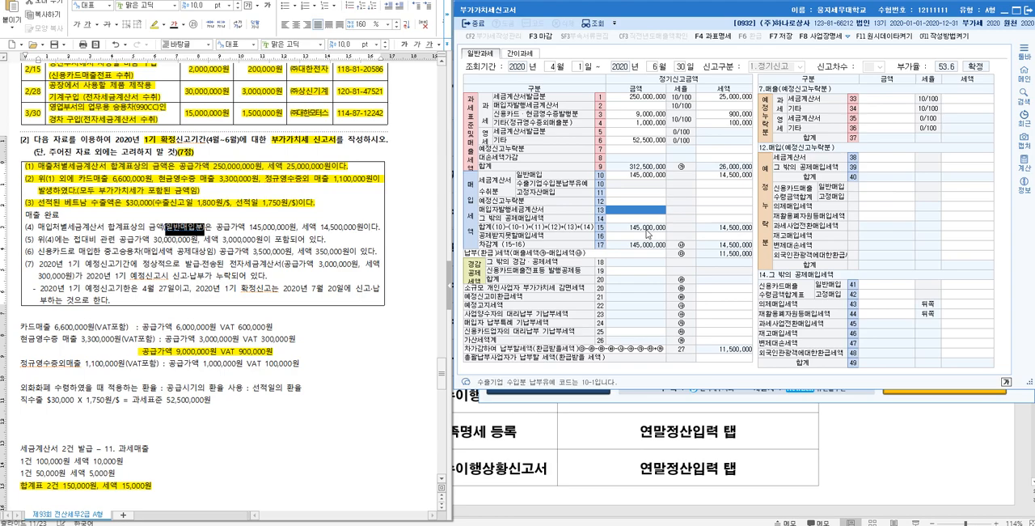
left_click(725, 213)
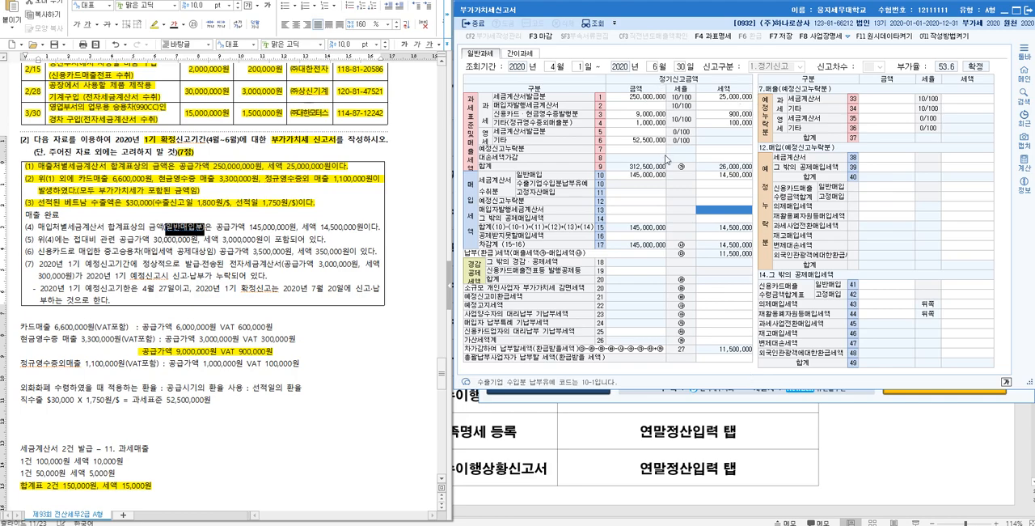
left_click(738, 176)
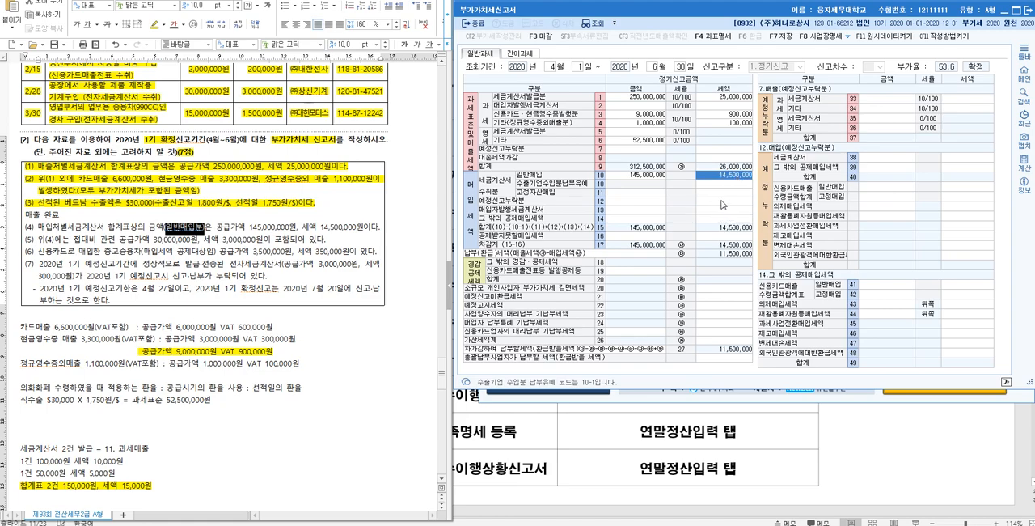
left_click(736, 185)
left_click(734, 193)
left_click(734, 202)
left_click(732, 216)
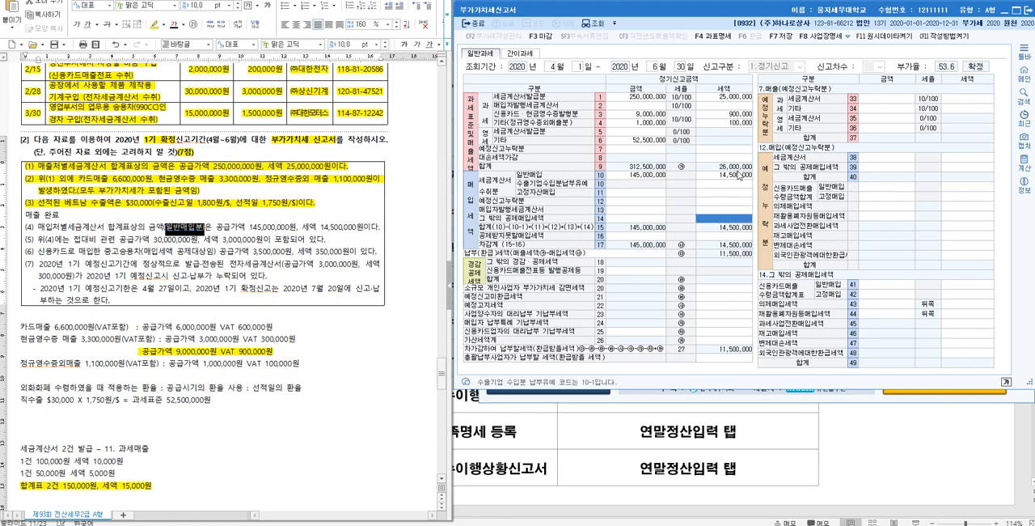
left_click(737, 183)
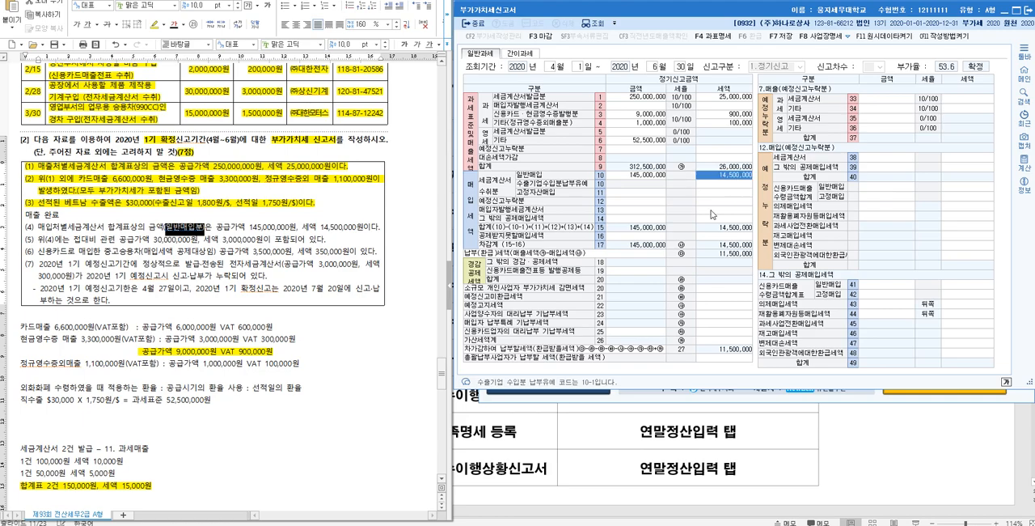
Step: Highlight item (4) on the 매입처별세금계산서 합계표 amount in yellow in the exam document
left_click(39, 212)
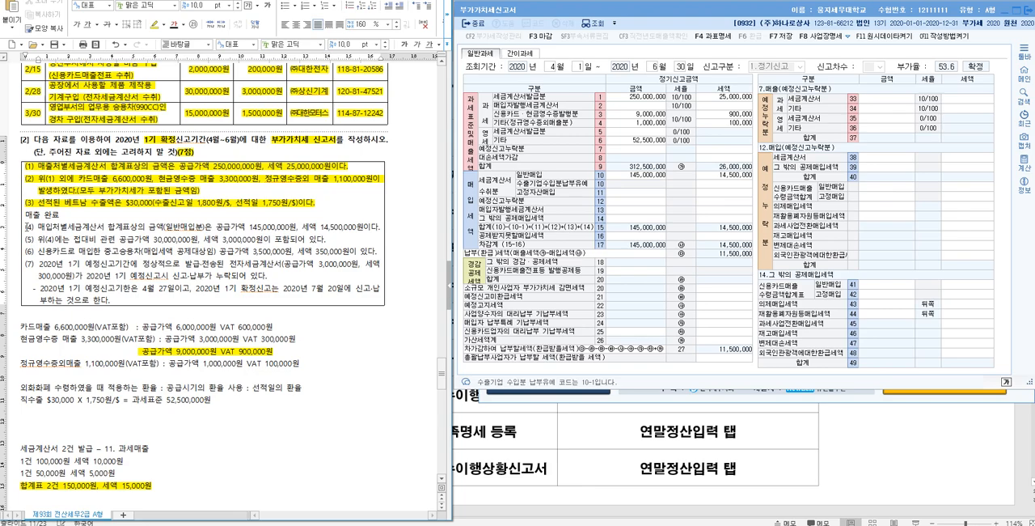
key("shift+Right")
key("shift+Right")
key("shift+Right")
key("shift+Right")
key("shift+Right")
key("shift+Right")
key("shift+Right")
key("shift+Right")
key("shift+Right")
key("shift+Right")
key("Home")
key("shift+Right")
key("shift+Right")
key("shift+Right")
key("shift+Right")
key("shift+Right")
key("shift+Right")
key("shift+Right")
key("shift+Right")
key("shift+Right")
key("shift+Right")
key("shift+Right")
key("shift+Right")
key("shift+Right")
key("shift+Right")
key("shift+Right")
key("shift+Right")
key("shift+Right")
key("shift+Right")
key("shift+Right")
key("shift+Right")
key("shift+Right")
key("shift+Right")
key("shift+Right")
key("shift+Right")
key("shift+Right")
key("shift+Right")
key("shift+Right")
key("shift+Right")
key("shift+Right")
key("shift+Right")
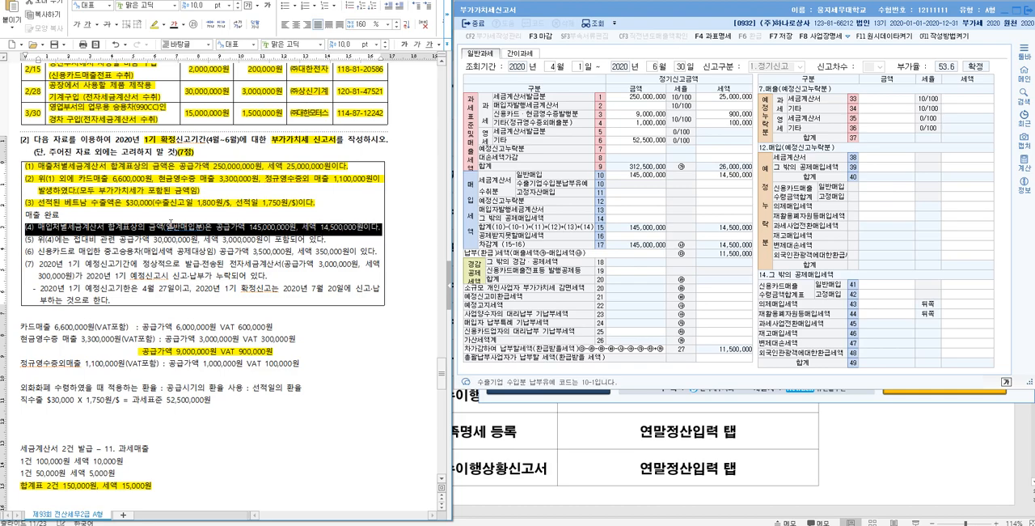
left_click(153, 25)
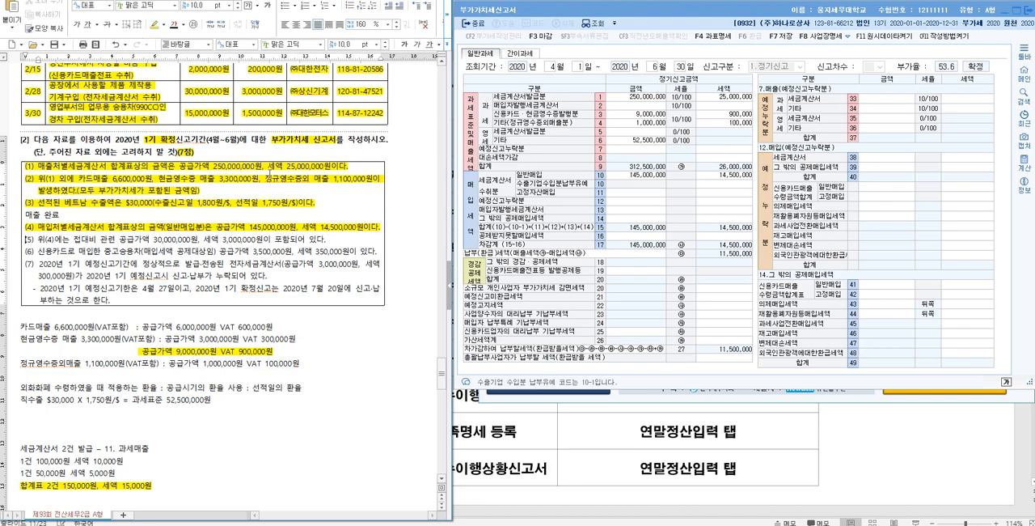
scroll(311, 250, "down", 3)
scroll(323, 250, "up", 1)
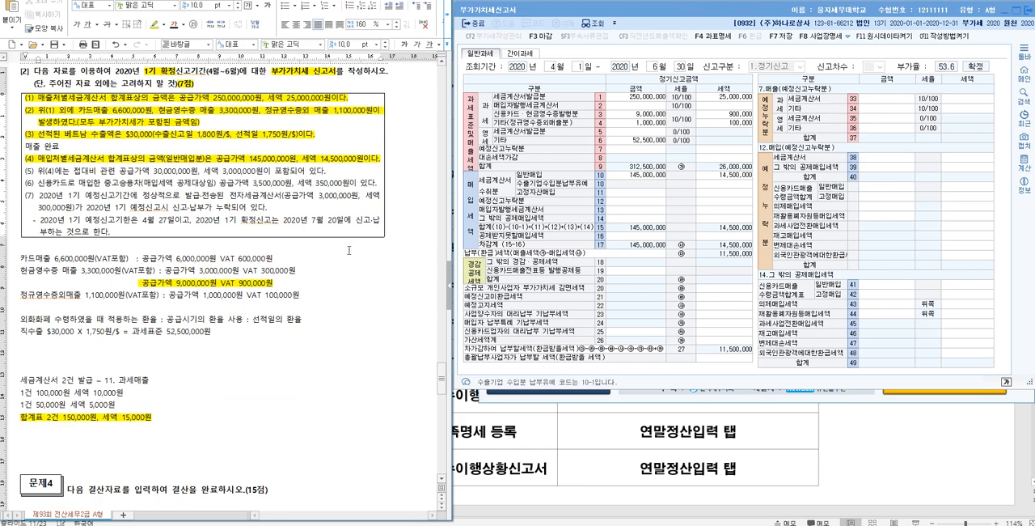